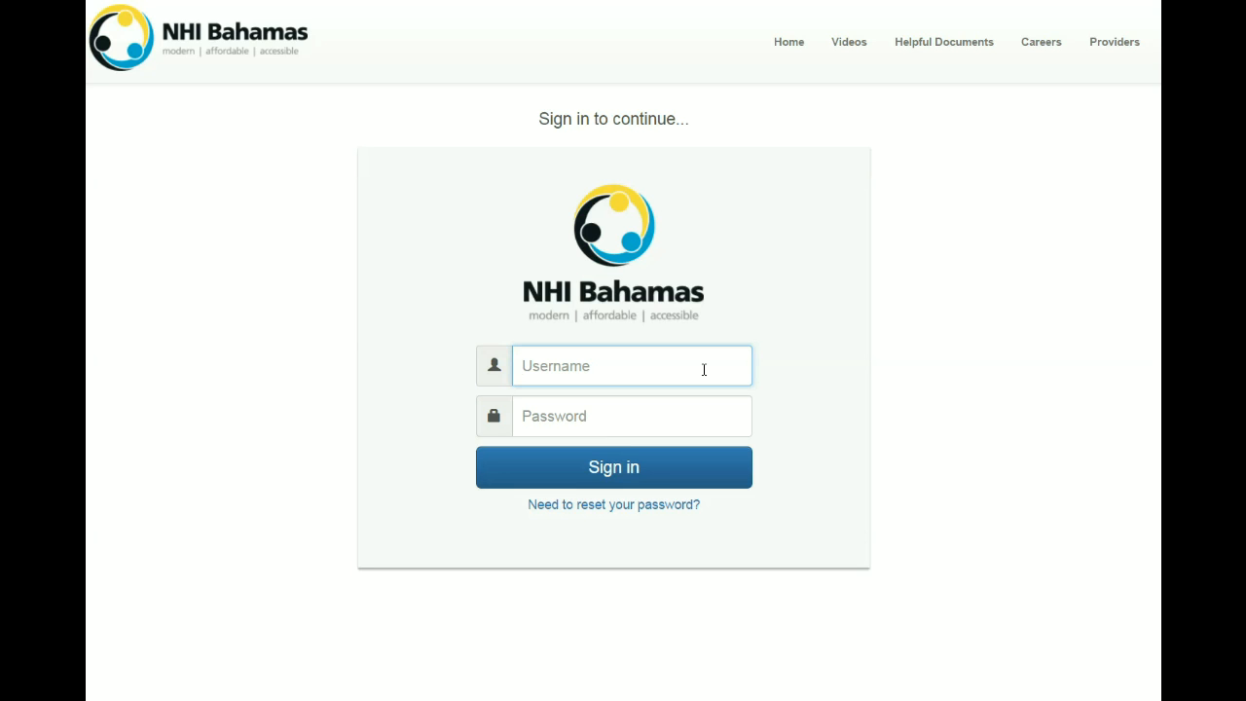
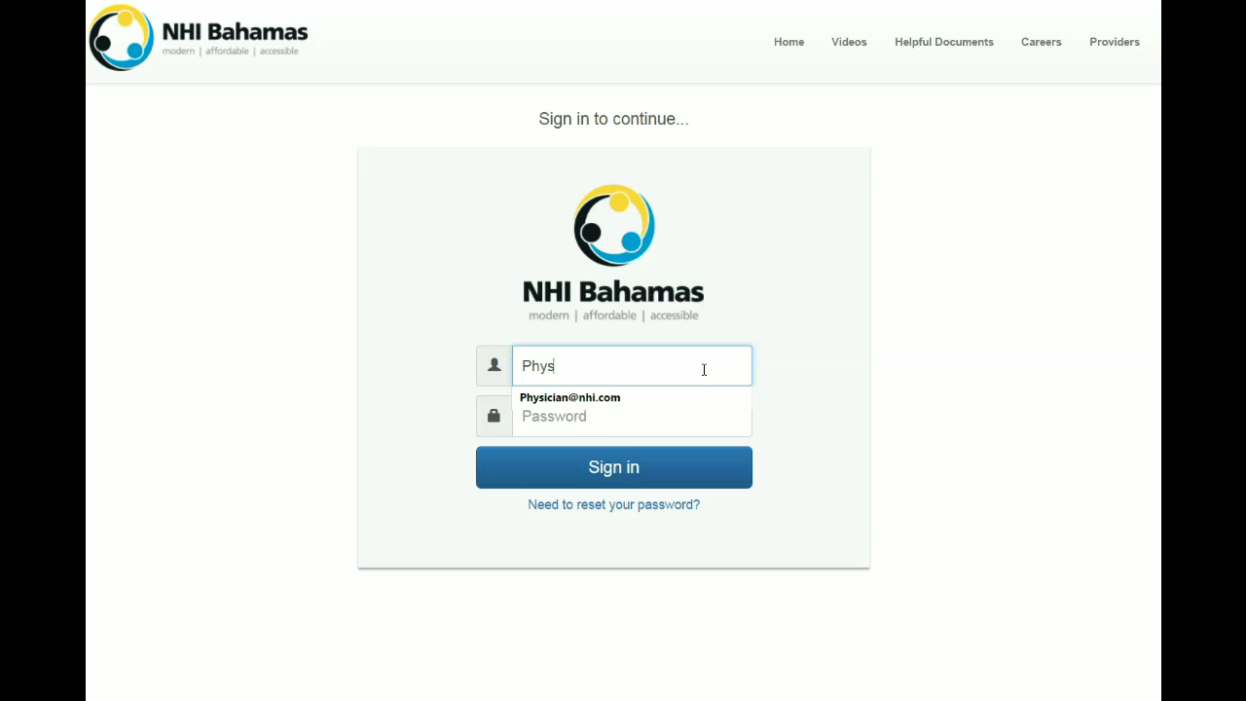
# Step: Sign in to the physician portal with the physician's e-mail username and password
pyautogui.press('Tab')
pyautogui.write('password')
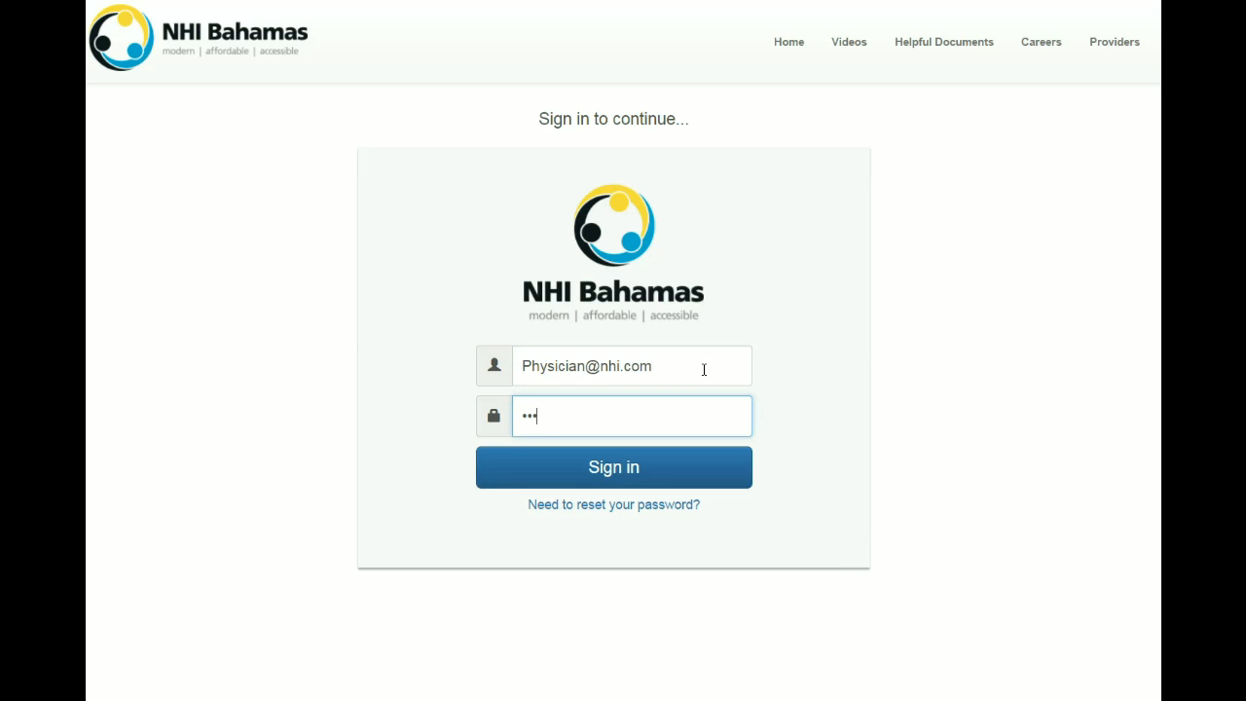
pyautogui.write('123')
pyautogui.click(660, 476)
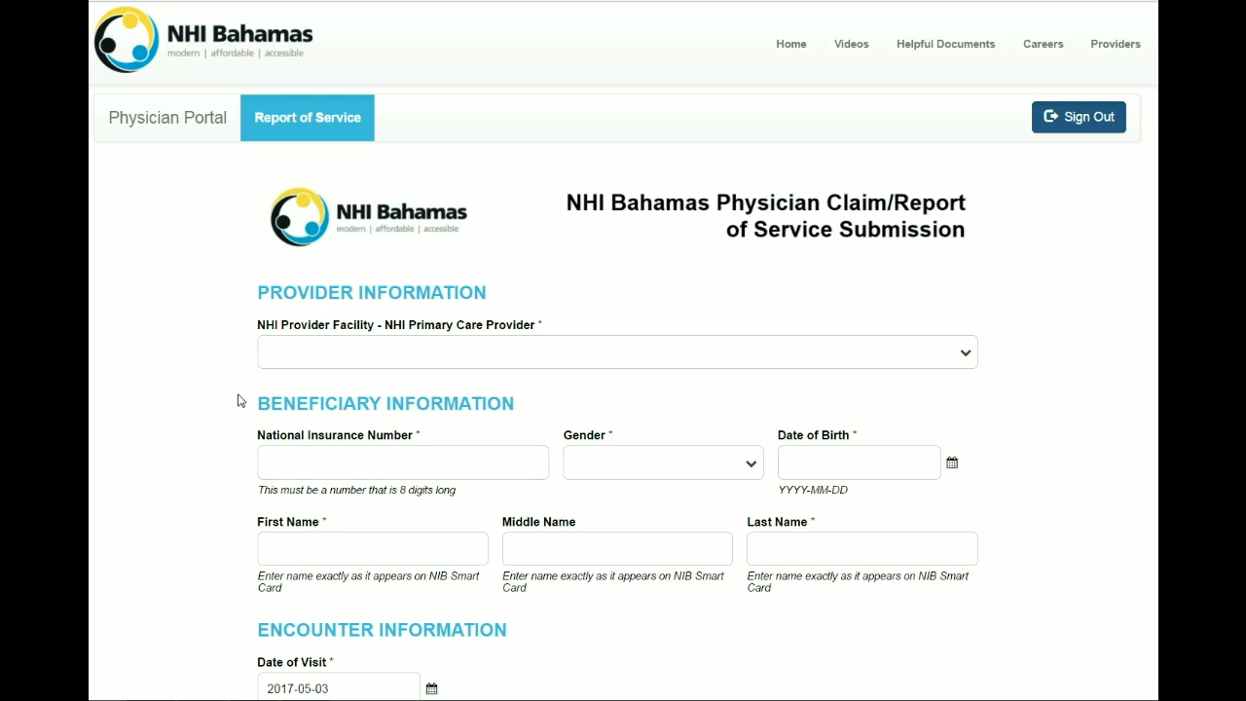
# Step: Select Rainbow Health and Wellness Centre as provider and enter the 8-digit national insurance number
pyautogui.click(965, 356)
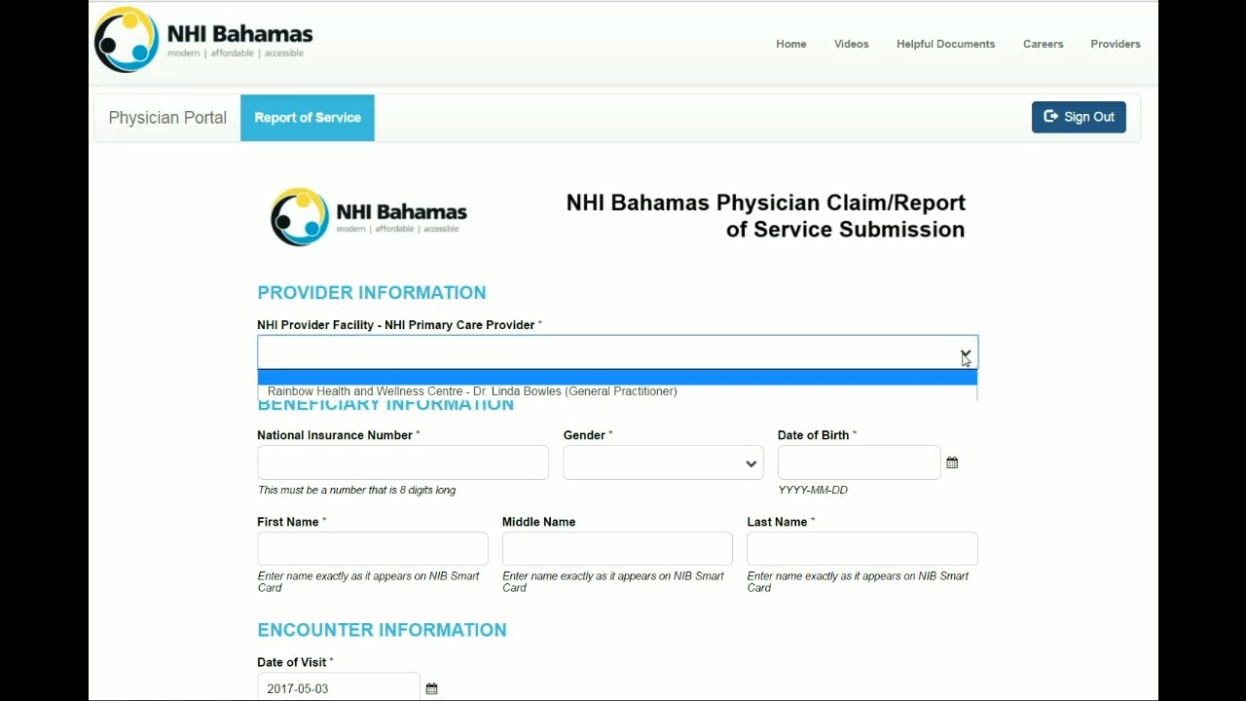
pyautogui.click(962, 391)
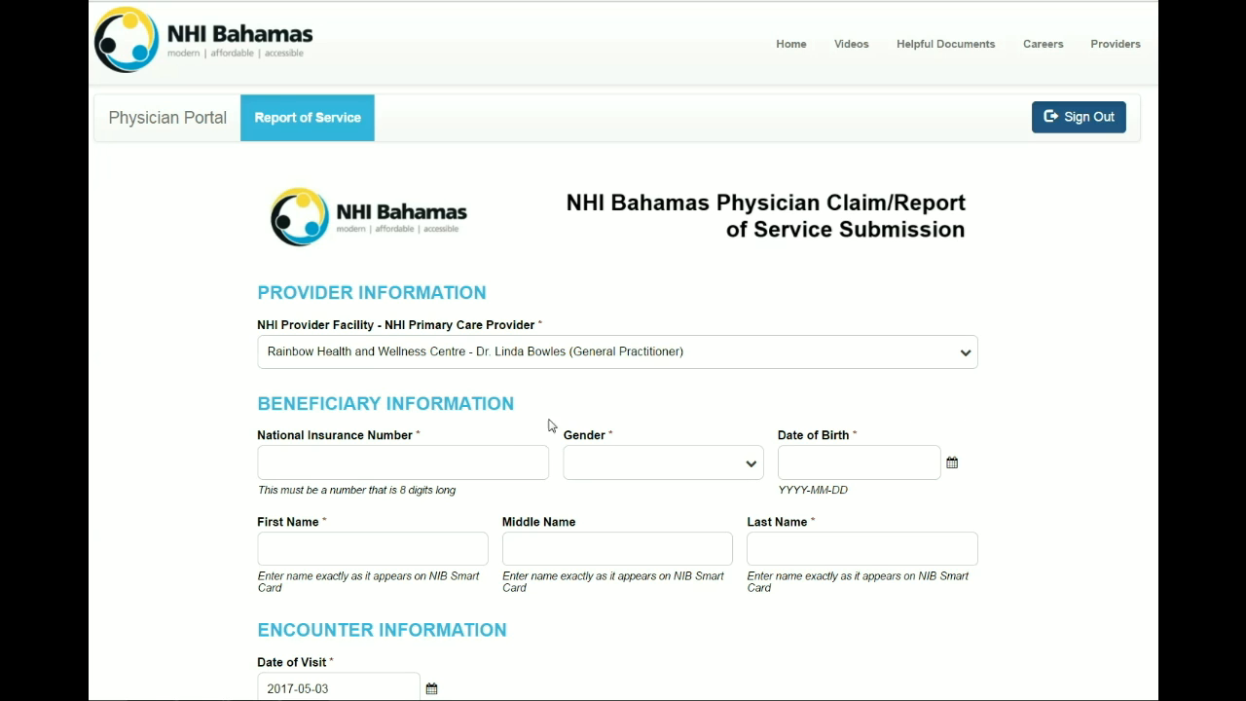
pyautogui.click(287, 459)
pyautogui.write('12345678')
# Step: Set the beneficiary's gender to Male and date of birth to 2017-01-04
pyautogui.click(700, 472)
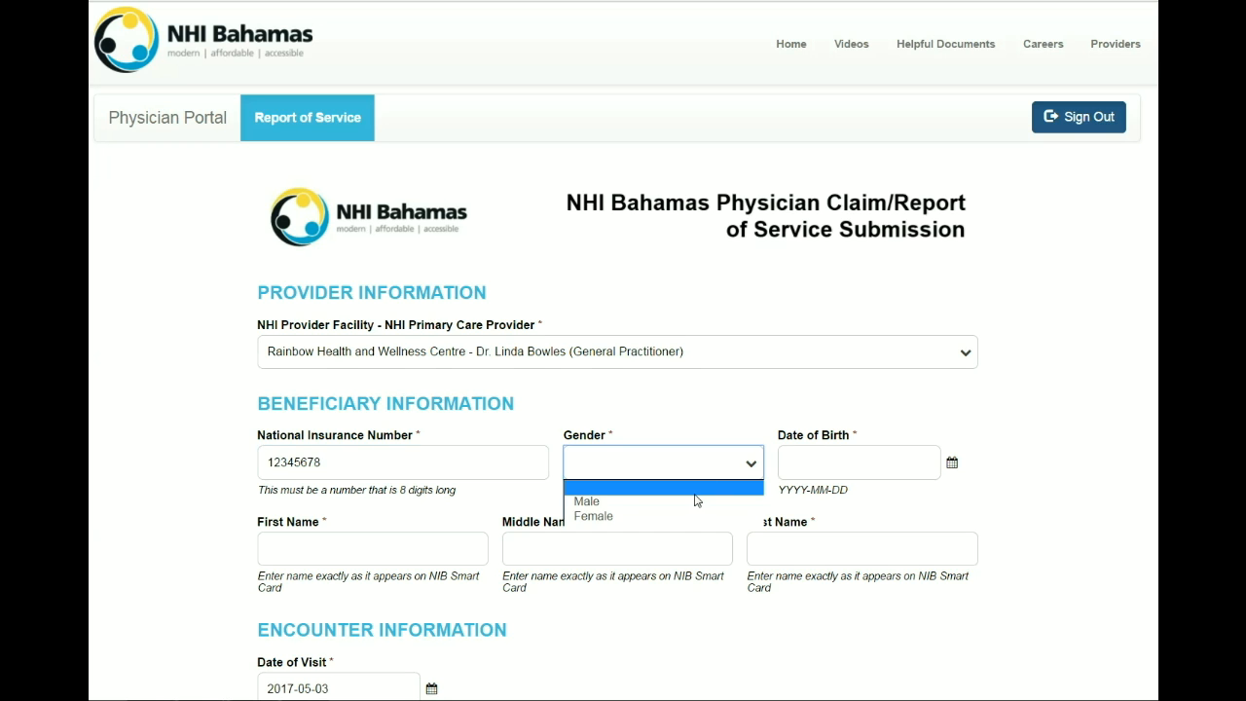
pyautogui.click(694, 501)
pyautogui.click(952, 463)
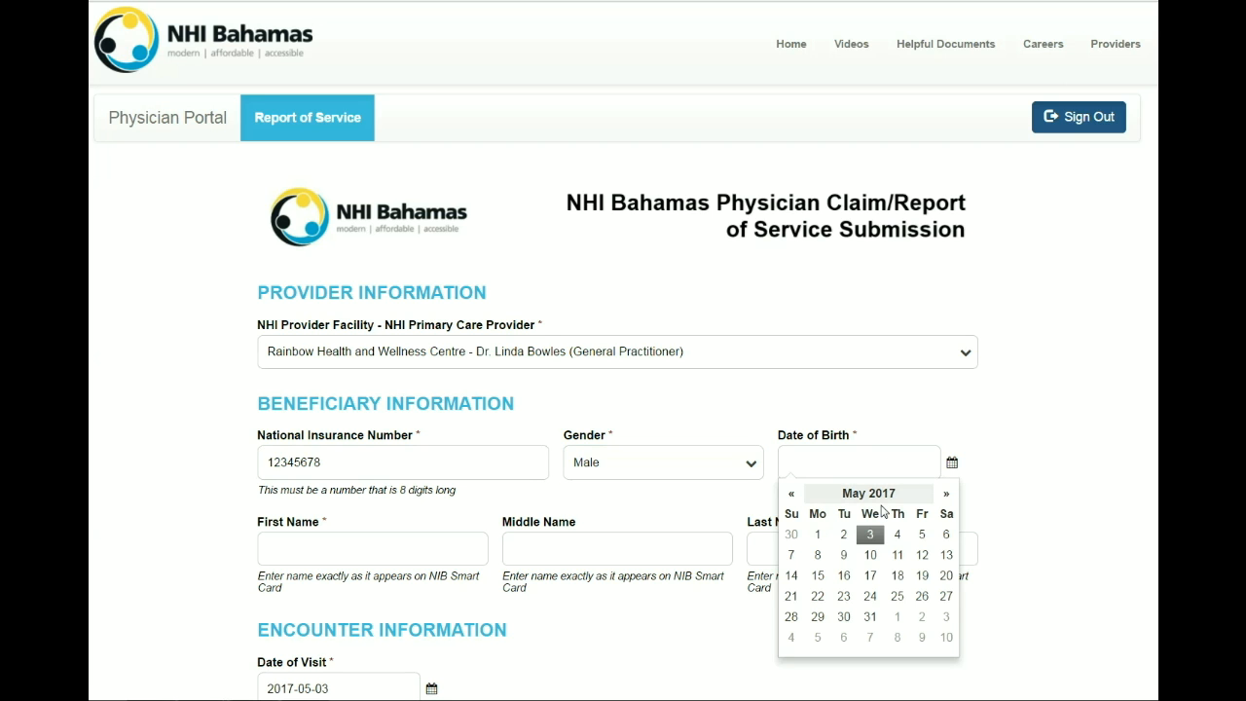
pyautogui.click(792, 494)
pyautogui.click(791, 493)
pyautogui.click(792, 493)
pyautogui.click(791, 494)
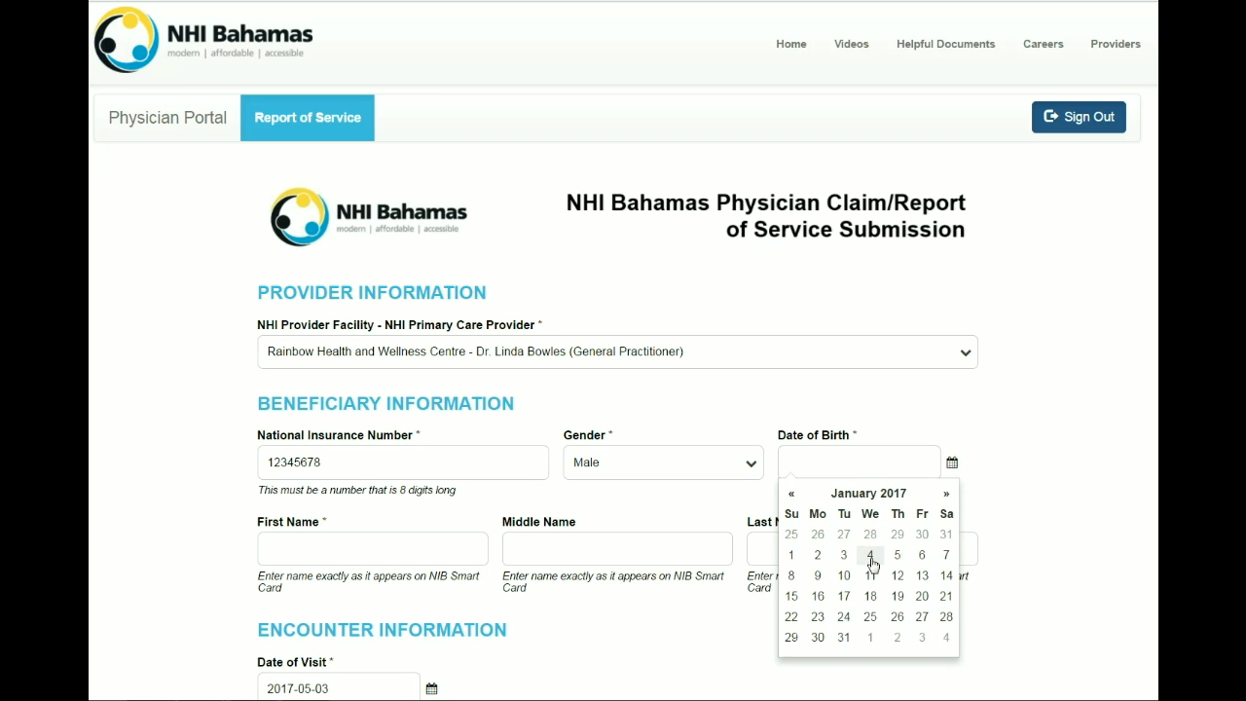
pyautogui.click(870, 557)
# Step: Enter the beneficiary's first name, middle initial and last name
pyautogui.click(421, 551)
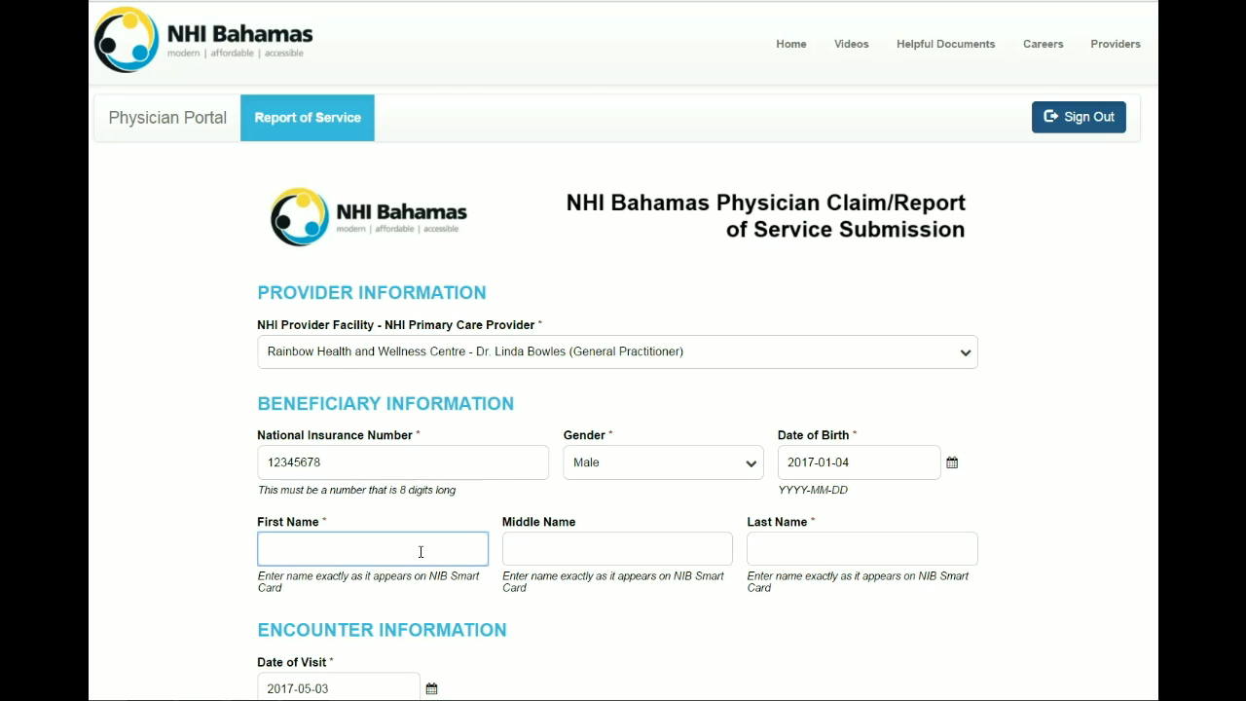
pyautogui.write('Test')
pyautogui.press('Tab')
pyautogui.write('M')
pyautogui.press('Tab')
pyautogui.write('Case')
# Step: In Encounter Information, check the Date of Visit and keep it at 2017-05-03
pyautogui.click(561, 620)
pyautogui.scroll(-2, 562, 616)
pyautogui.scroll(-3, 558, 581)
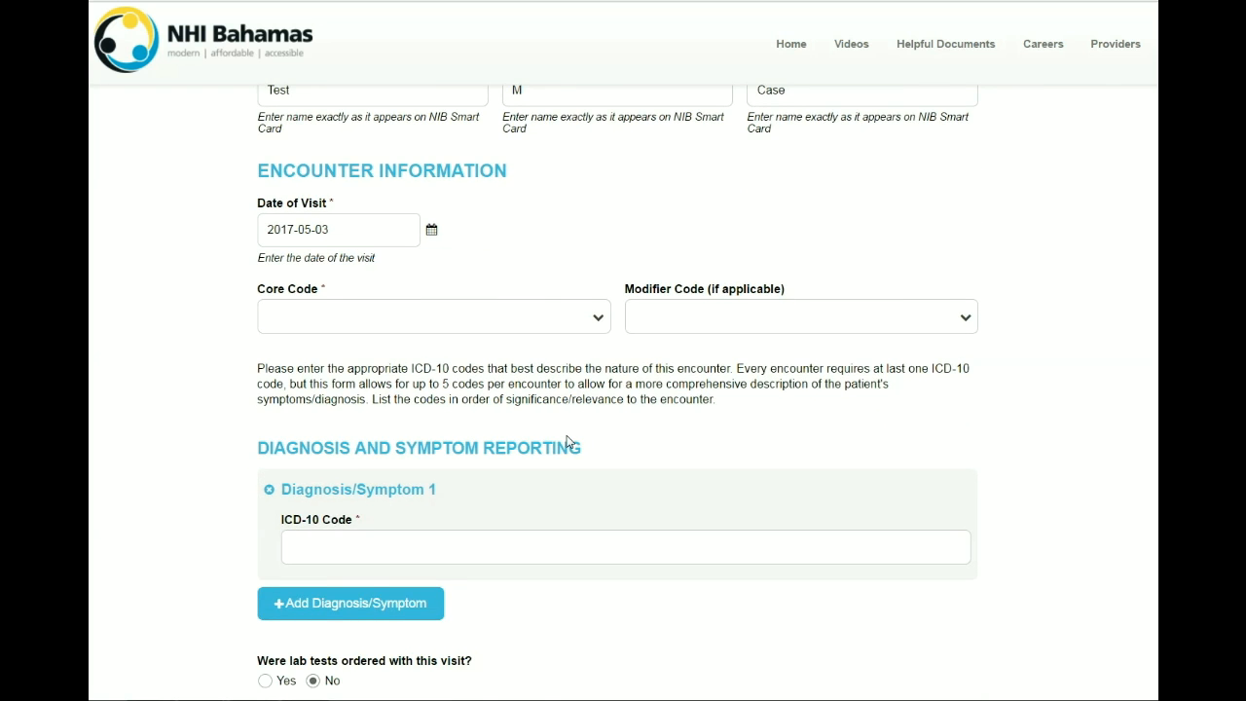
pyautogui.scroll(-1, 570, 443)
pyautogui.click(431, 137)
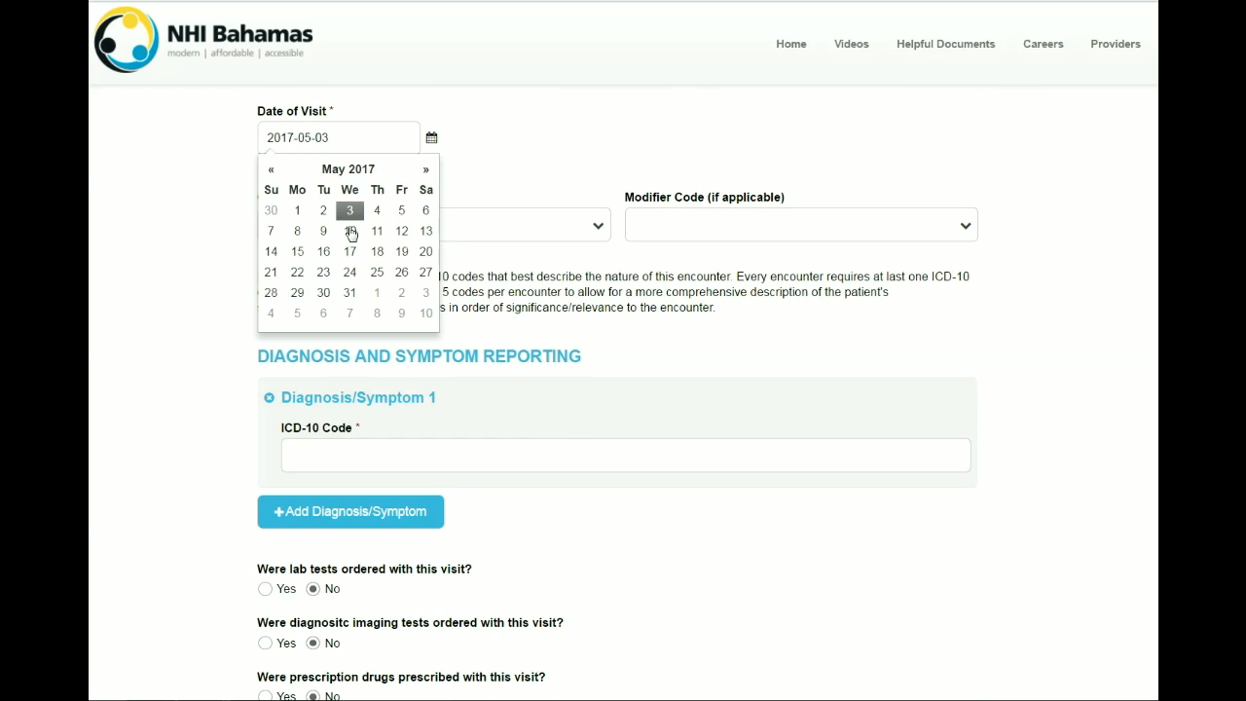
pyautogui.click(353, 212)
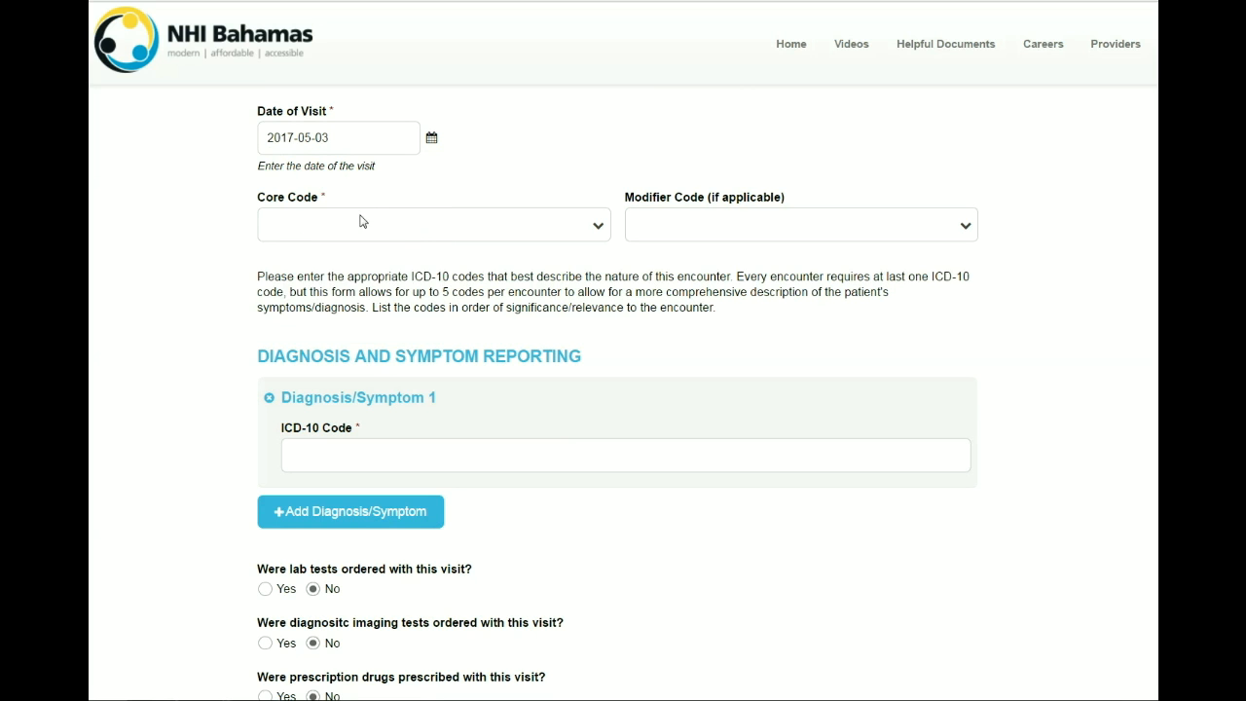
# Step: Set core code PC001 - Simple Visit with modifier N - New Patient
pyautogui.click(461, 228)
pyautogui.click(460, 228)
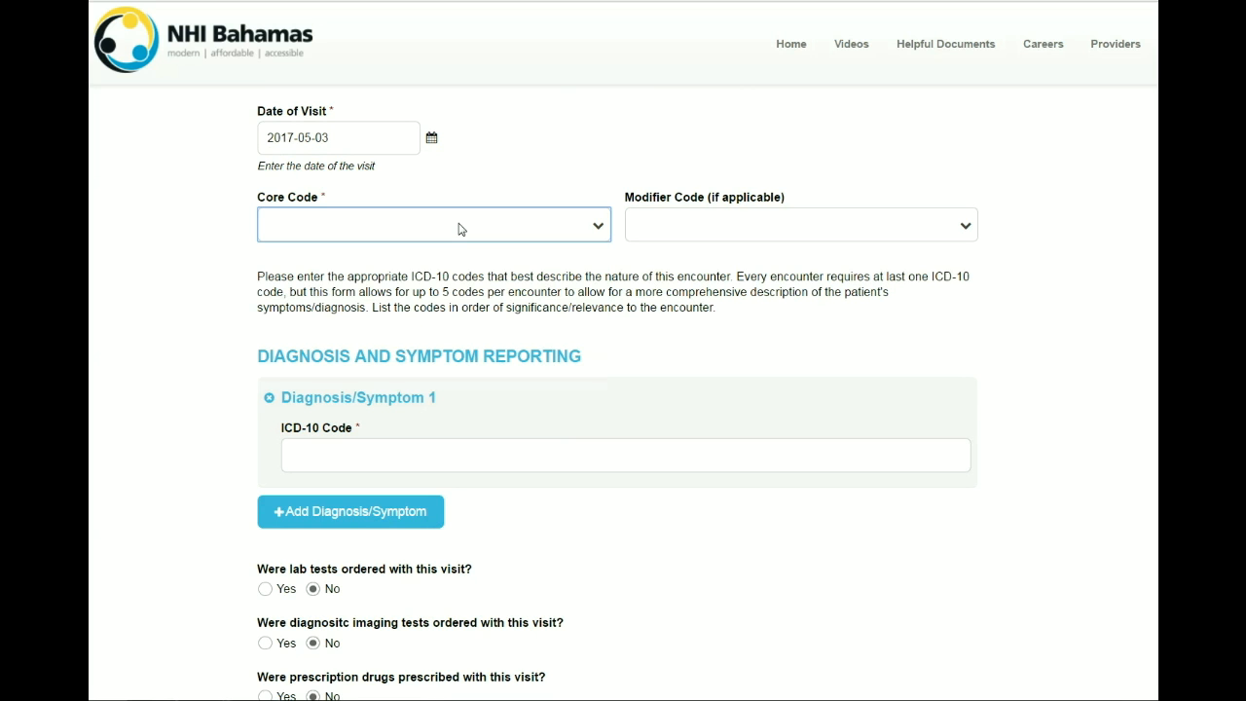
pyautogui.click(598, 226)
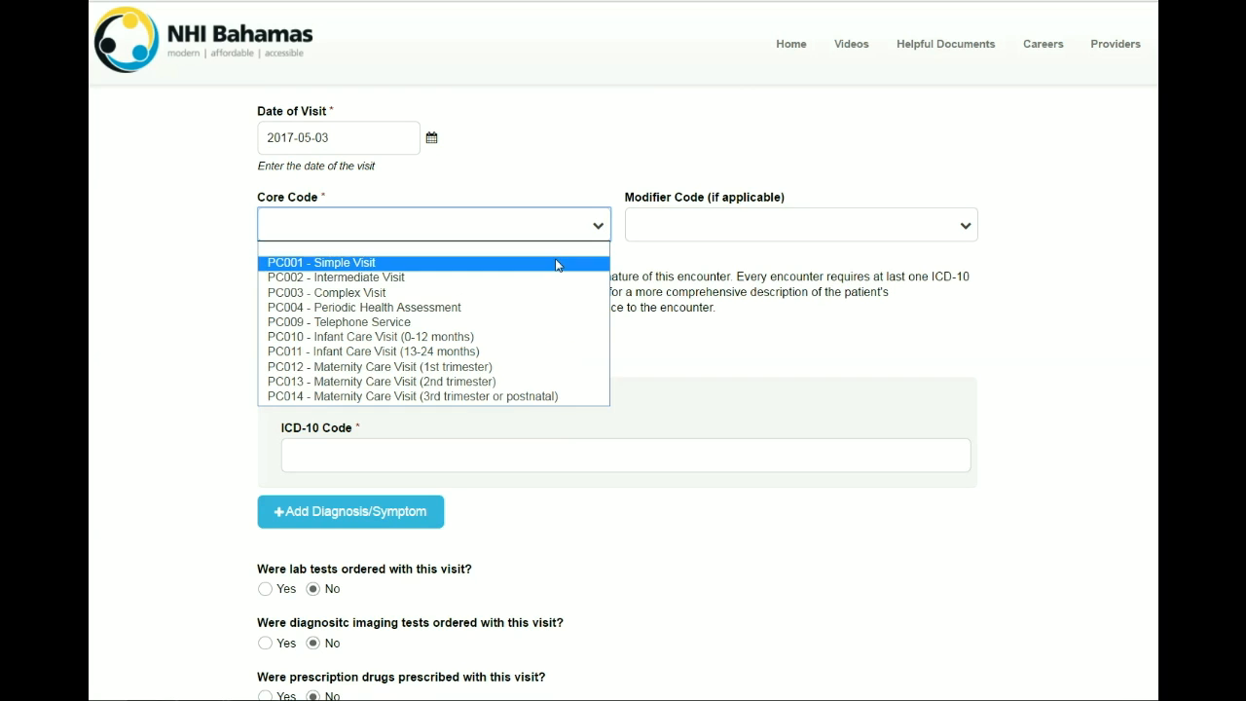
pyautogui.click(558, 265)
pyautogui.click(968, 226)
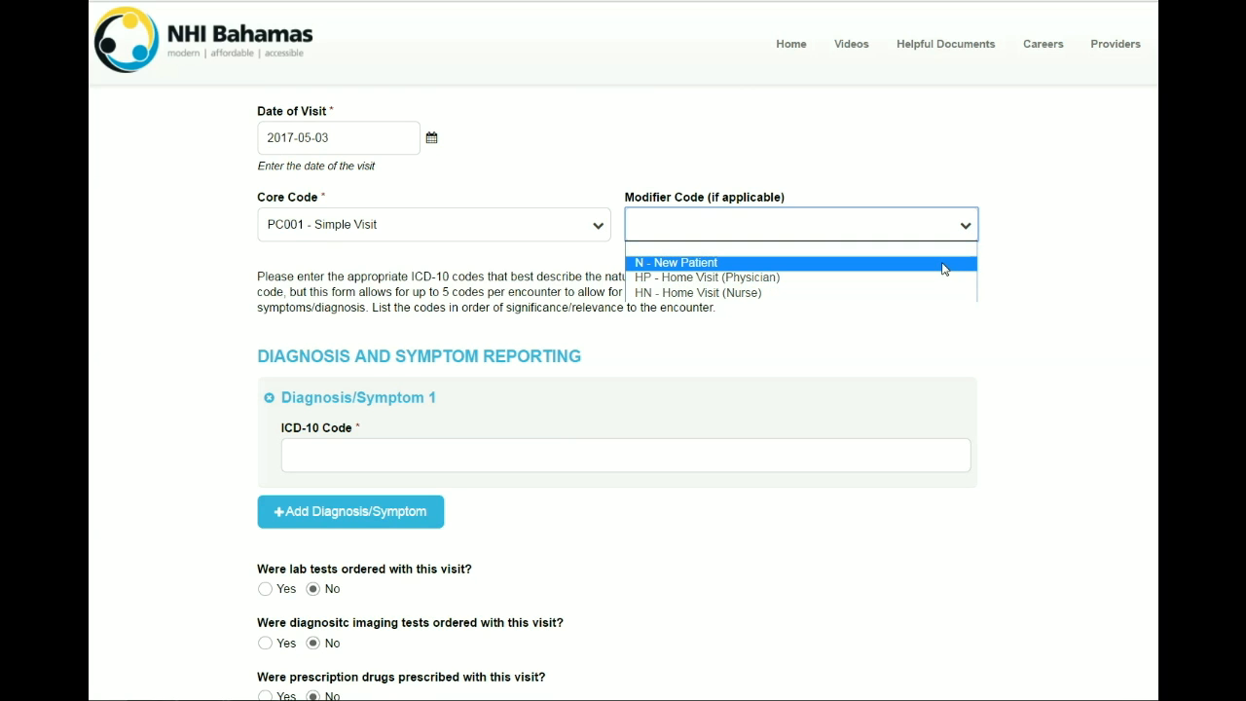
pyautogui.click(942, 264)
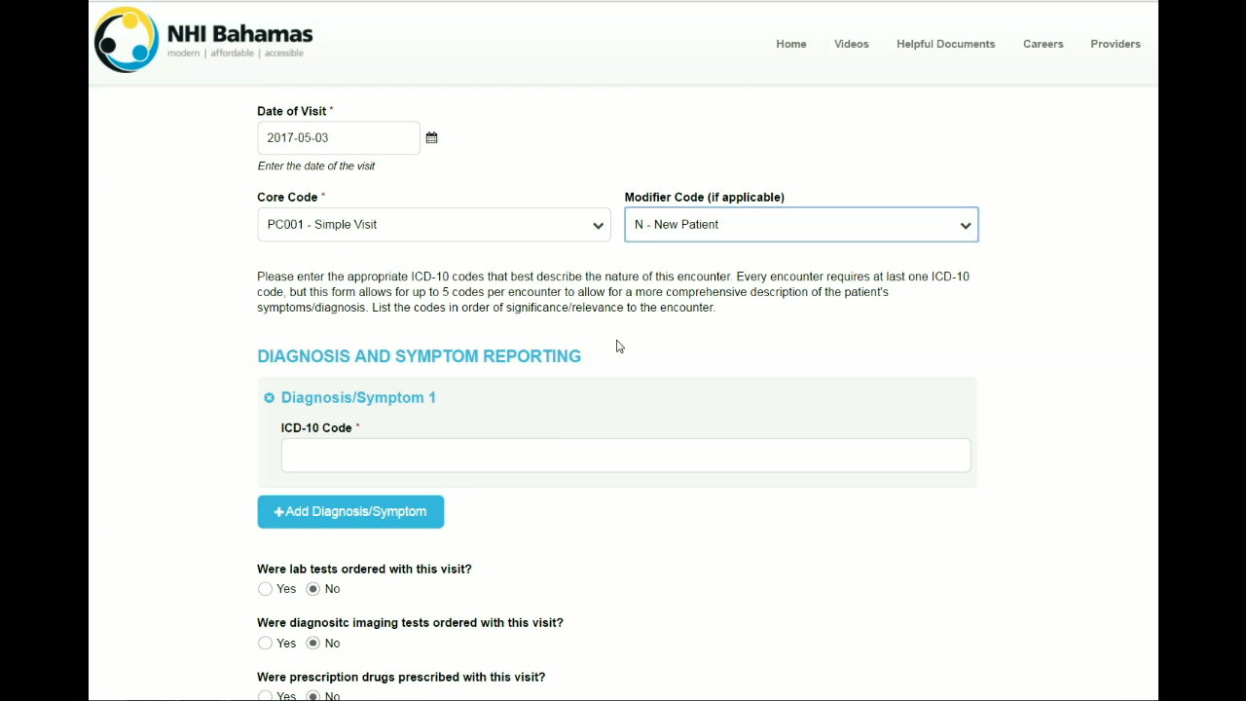
pyautogui.scroll(-2, 659, 353)
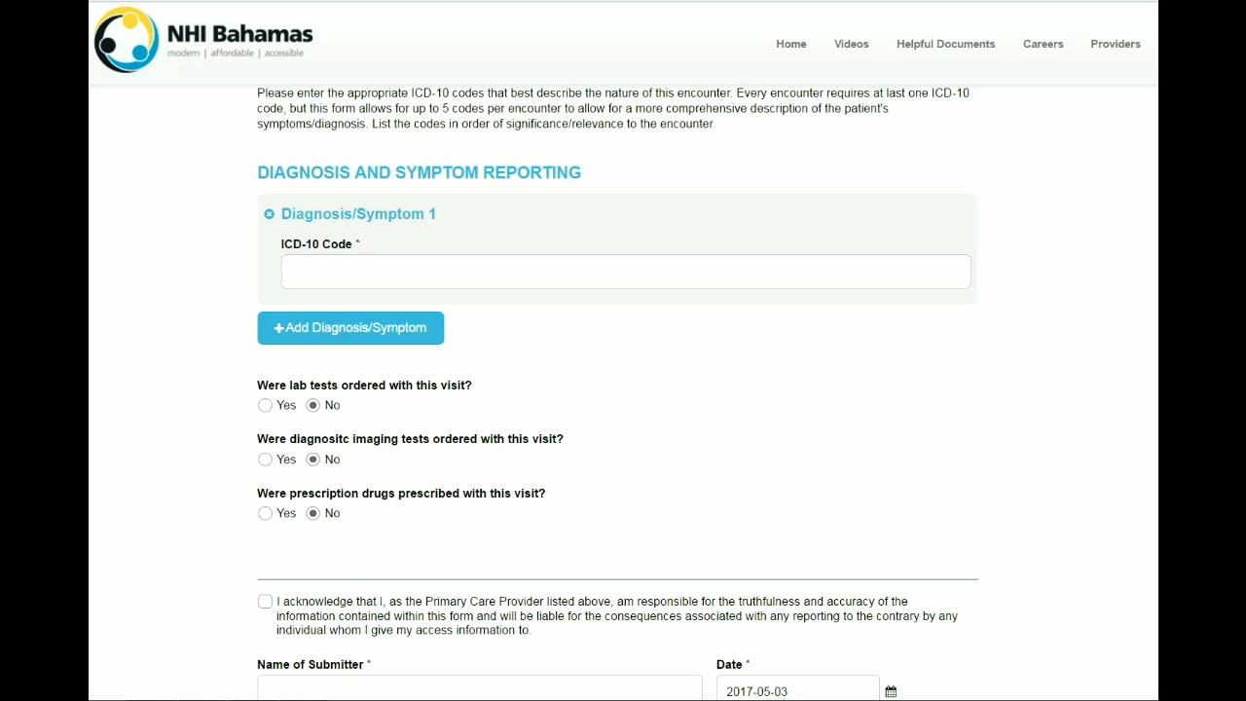
pyautogui.scroll(2, 1142, 628)
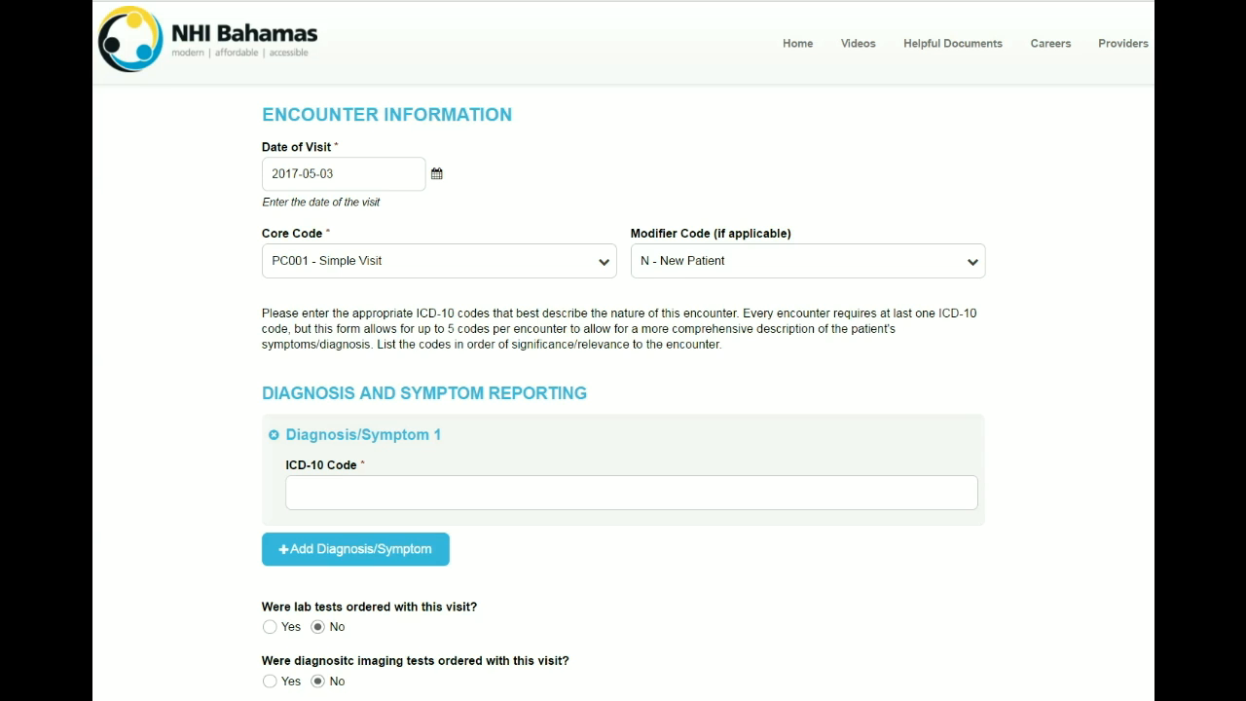
# Step: Change the core code from PC001 to PC002 - Intermediate Visit
pyautogui.click(604, 263)
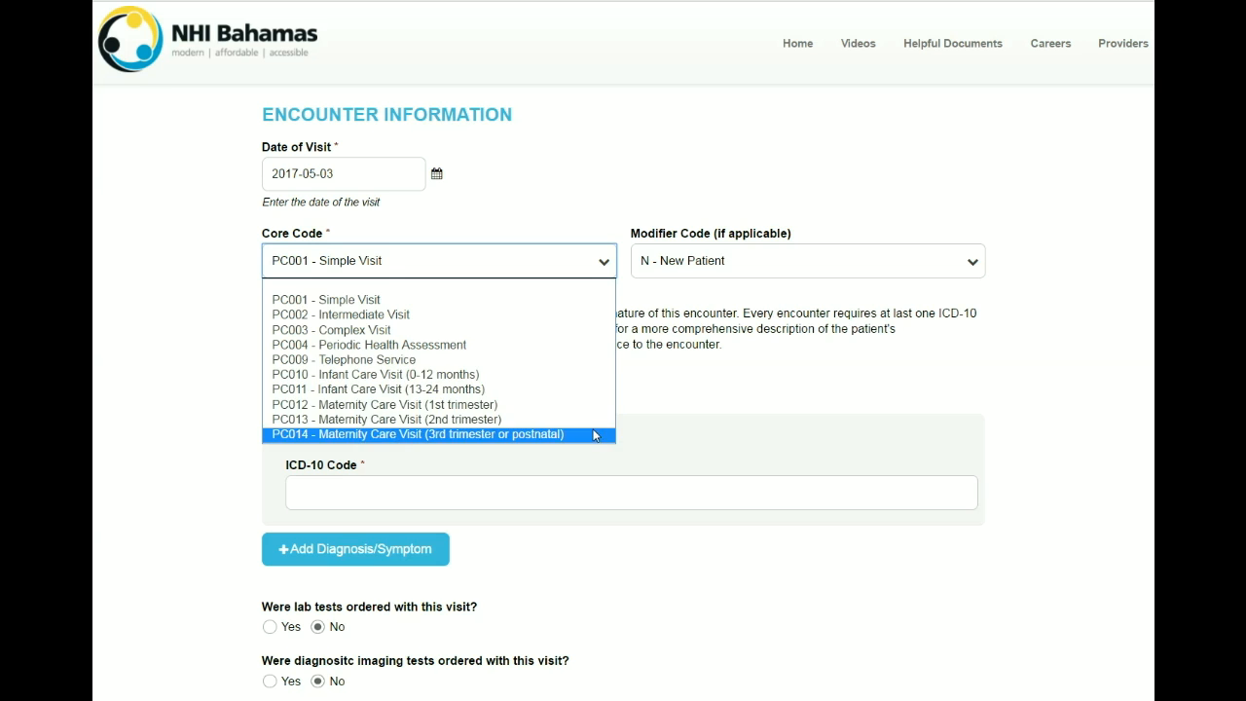
pyautogui.click(601, 322)
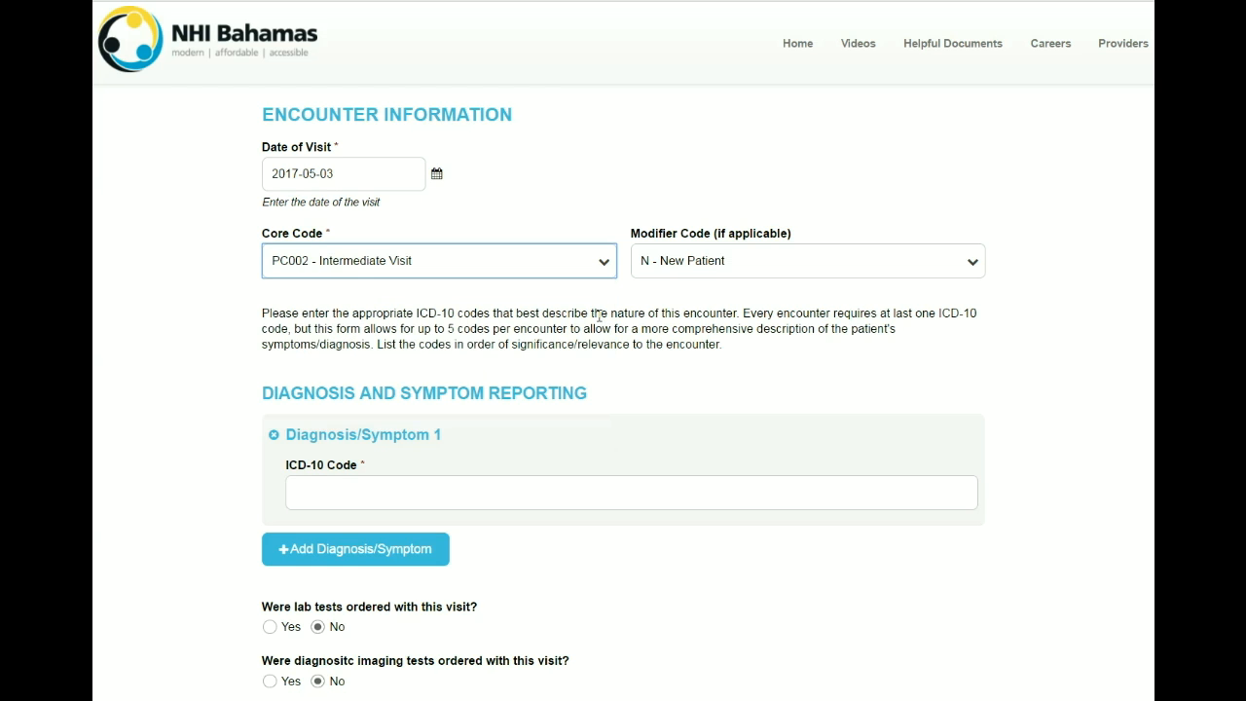
pyautogui.click(603, 316)
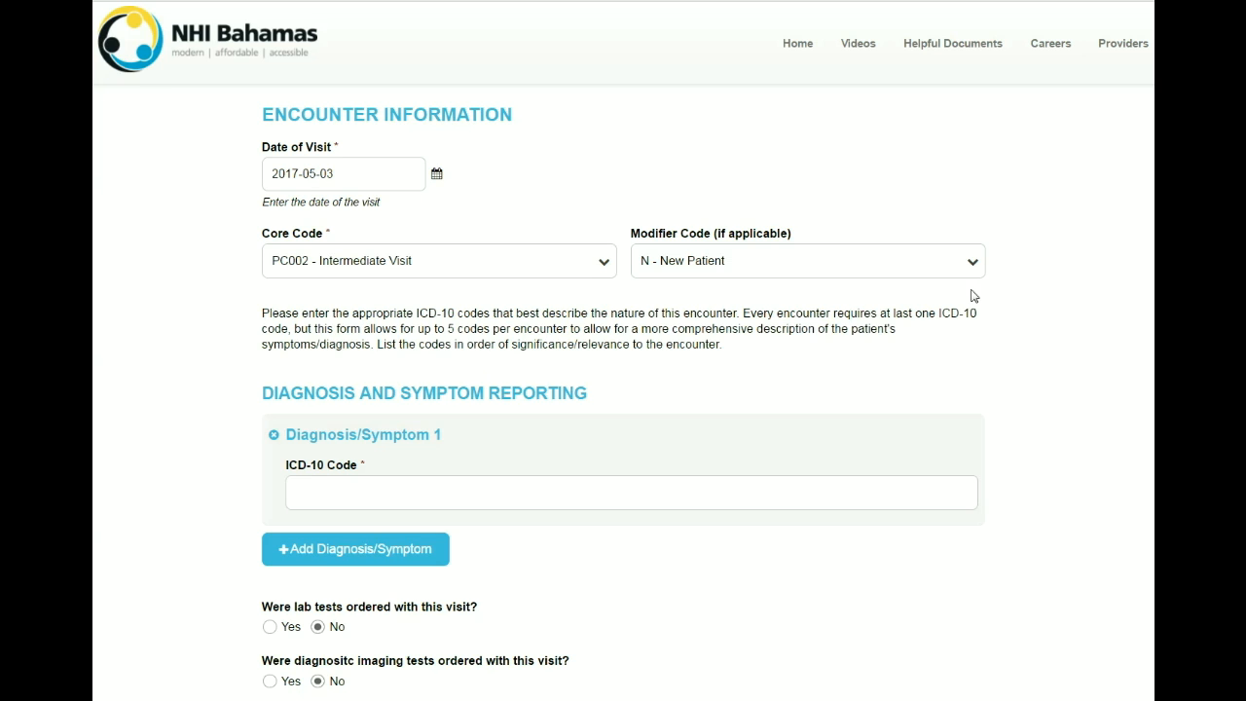
# Step: Search ICD-10 for 'diabetes' and pick Type 2 diabetes mellitus without complications as Diagnosis 1
pyautogui.click(628, 492)
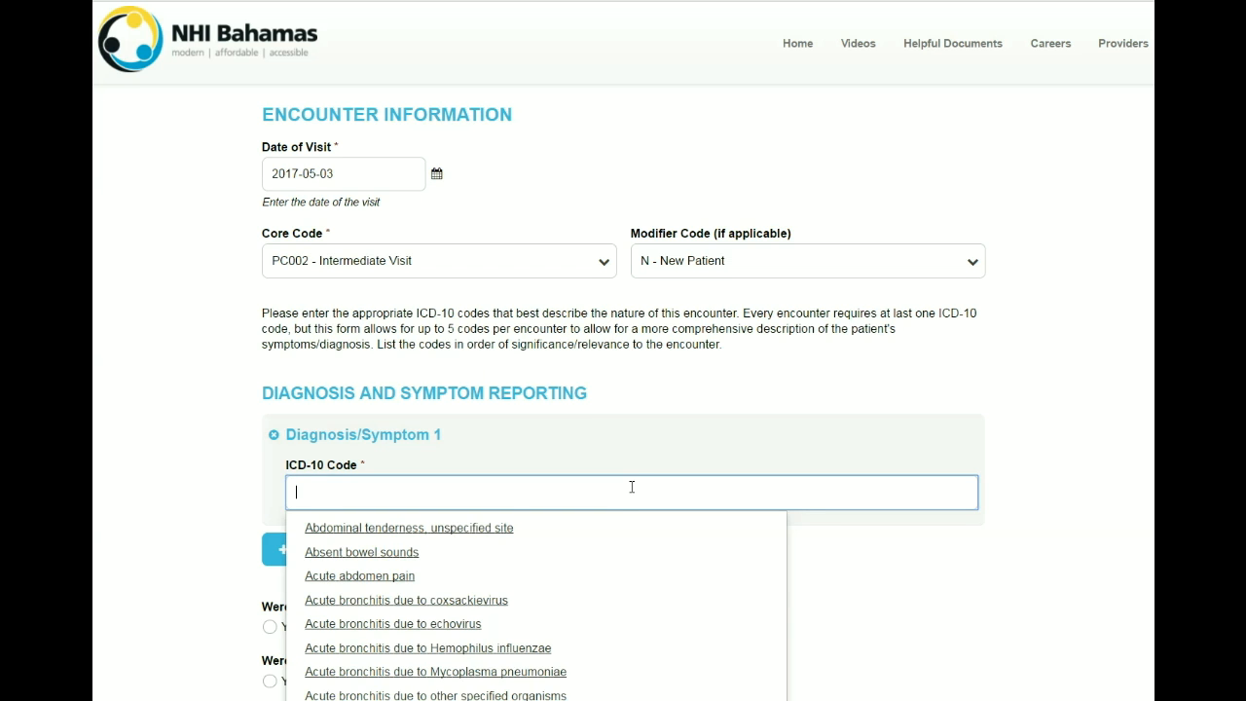
pyautogui.scroll(-1, 642, 471)
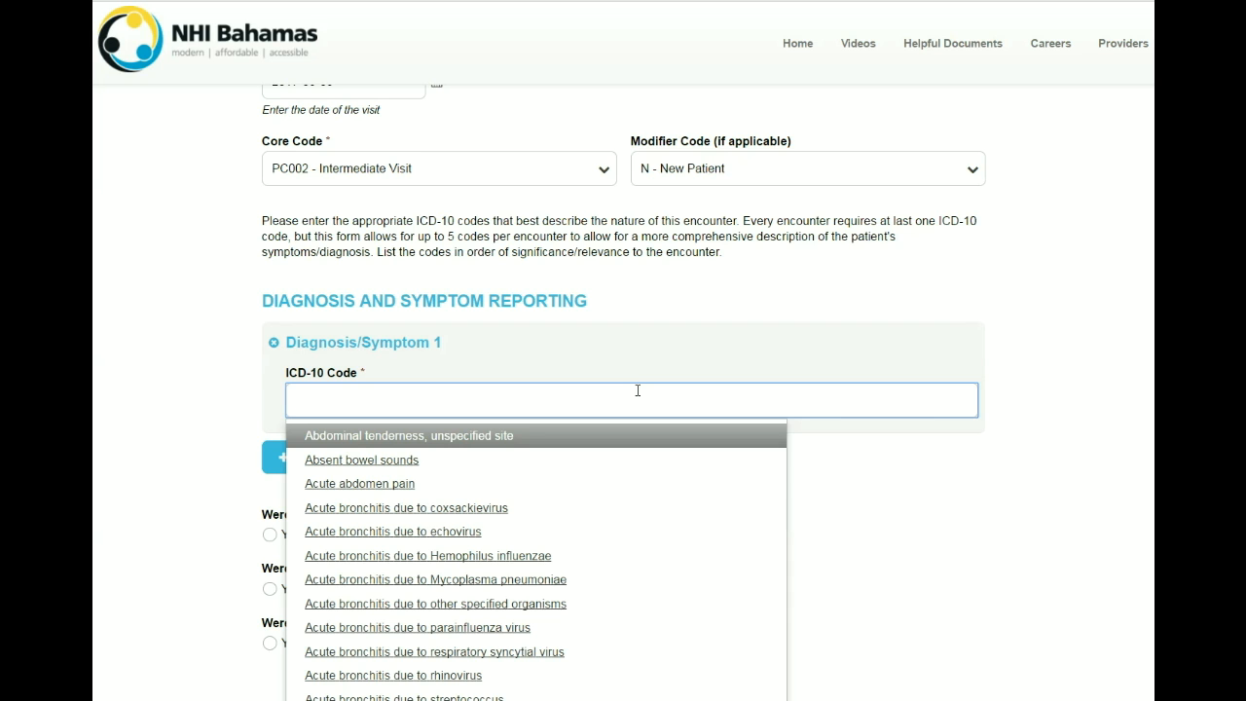
pyautogui.write('diabetee')
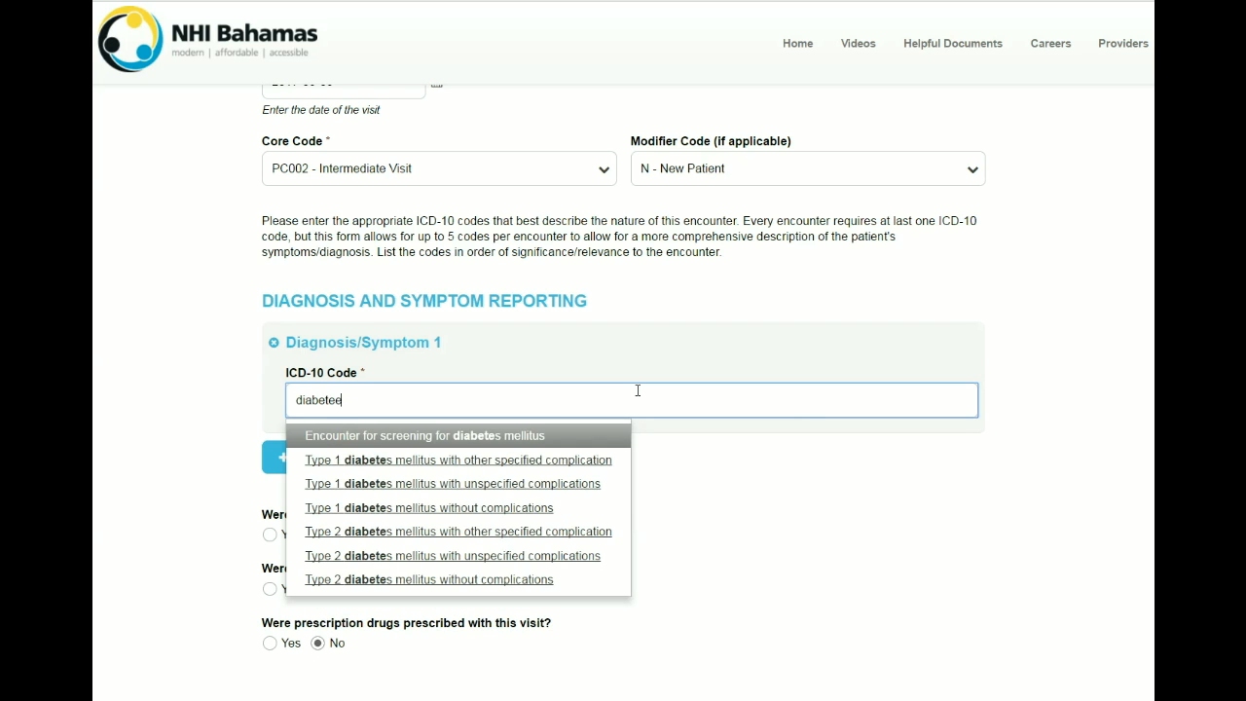
pyautogui.press('BackSpace')
pyautogui.write('s')
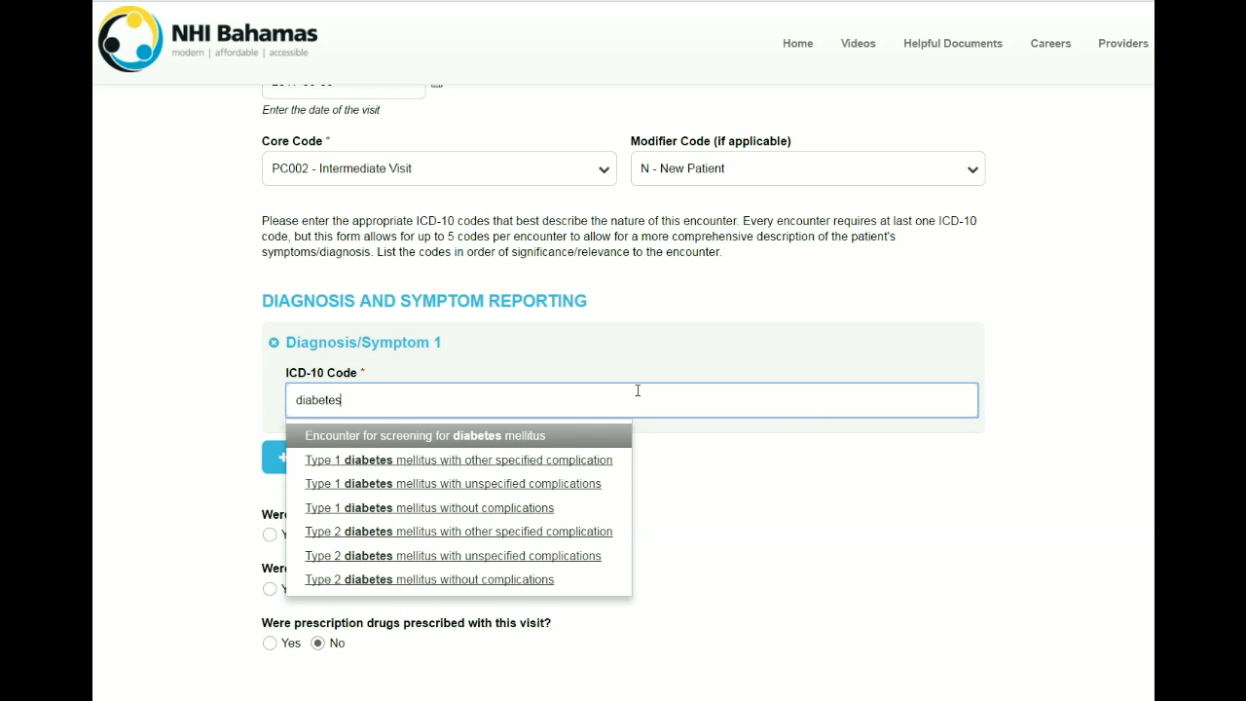
pyautogui.click(464, 584)
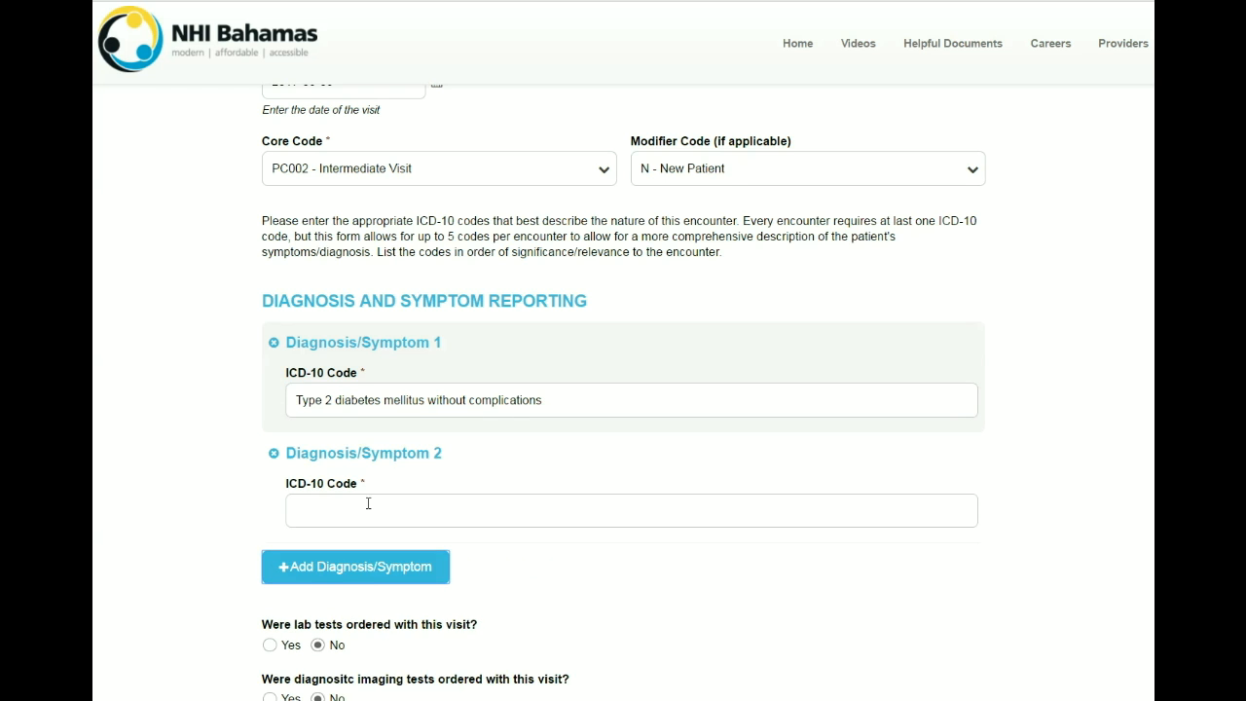
# Step: Enter Migraine Headache as diagnosis 2 and add further diagnosis entries up to five
pyautogui.click(375, 510)
pyautogui.write('M')
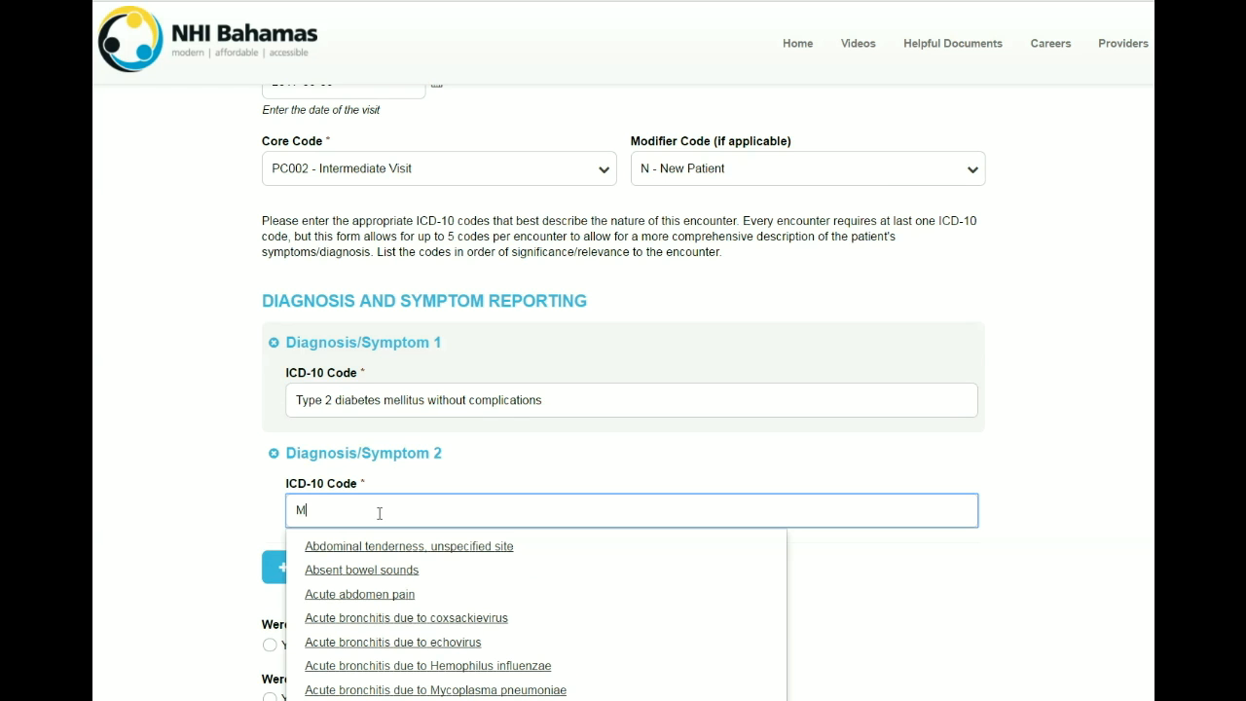
pyautogui.write('igraine Headache')
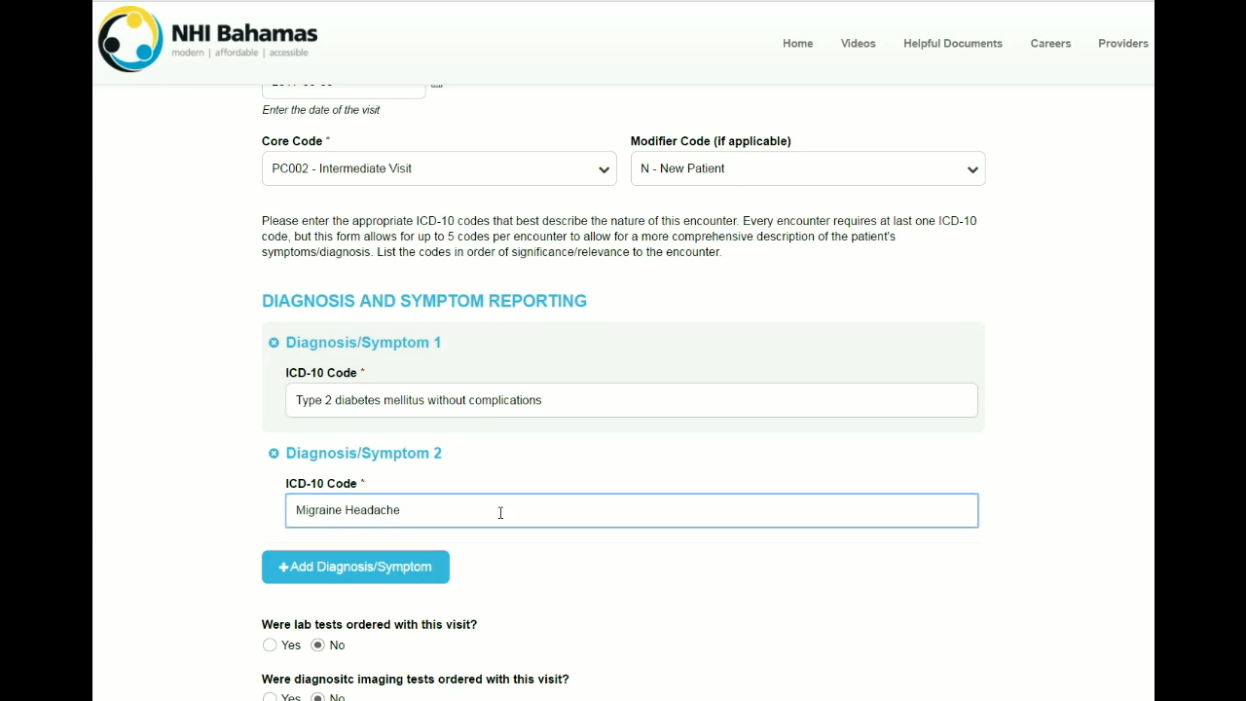
pyautogui.click(511, 545)
pyautogui.click(357, 574)
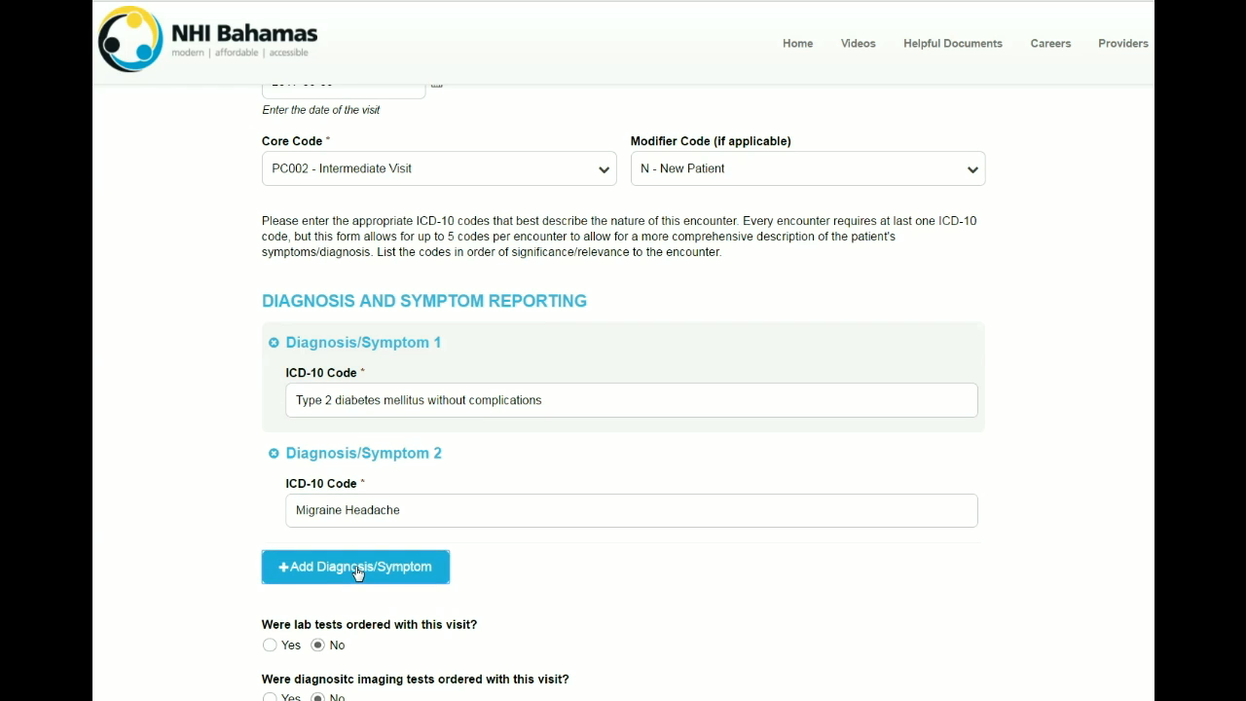
pyautogui.scroll(-1, 467, 567)
pyautogui.click(409, 594)
pyautogui.scroll(-1, 414, 594)
pyautogui.click(421, 590)
pyautogui.scroll(-1, 417, 562)
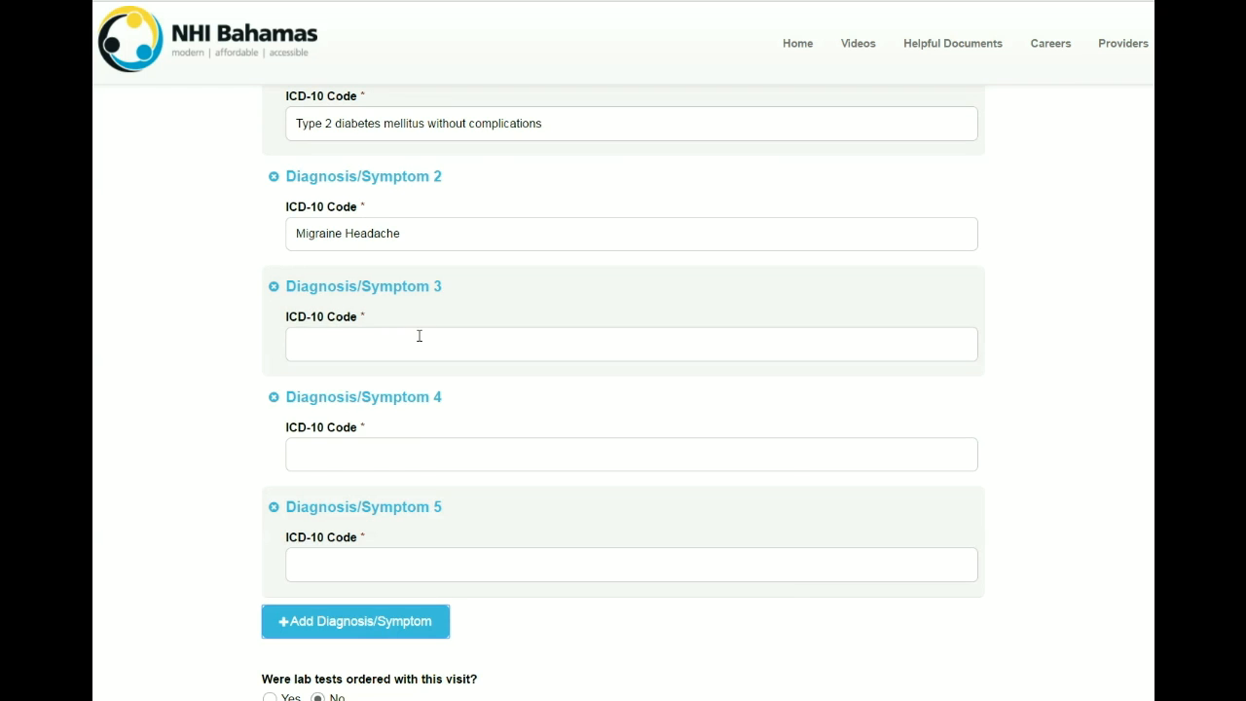
# Step: Set diagnosis 3 to Acute abdomen pain and remove empty diagnosis entries 4 and 5
pyautogui.click(418, 336)
pyautogui.write('a')
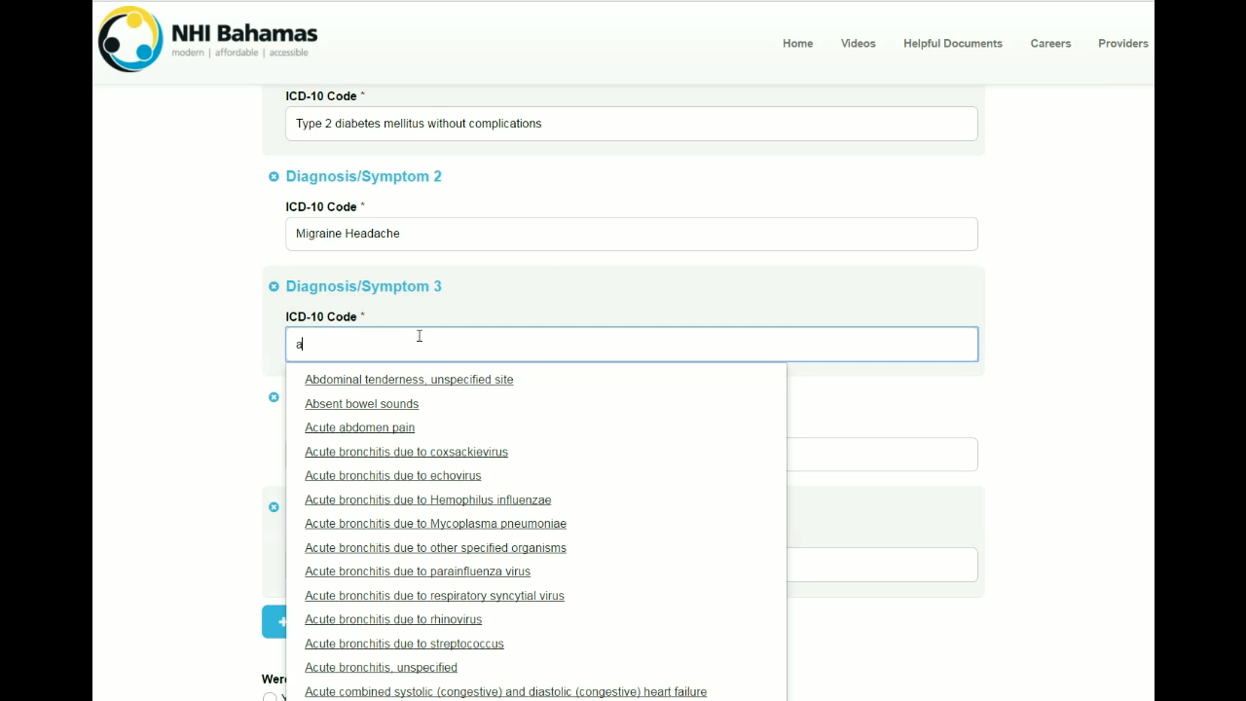
pyautogui.write('bdomi')
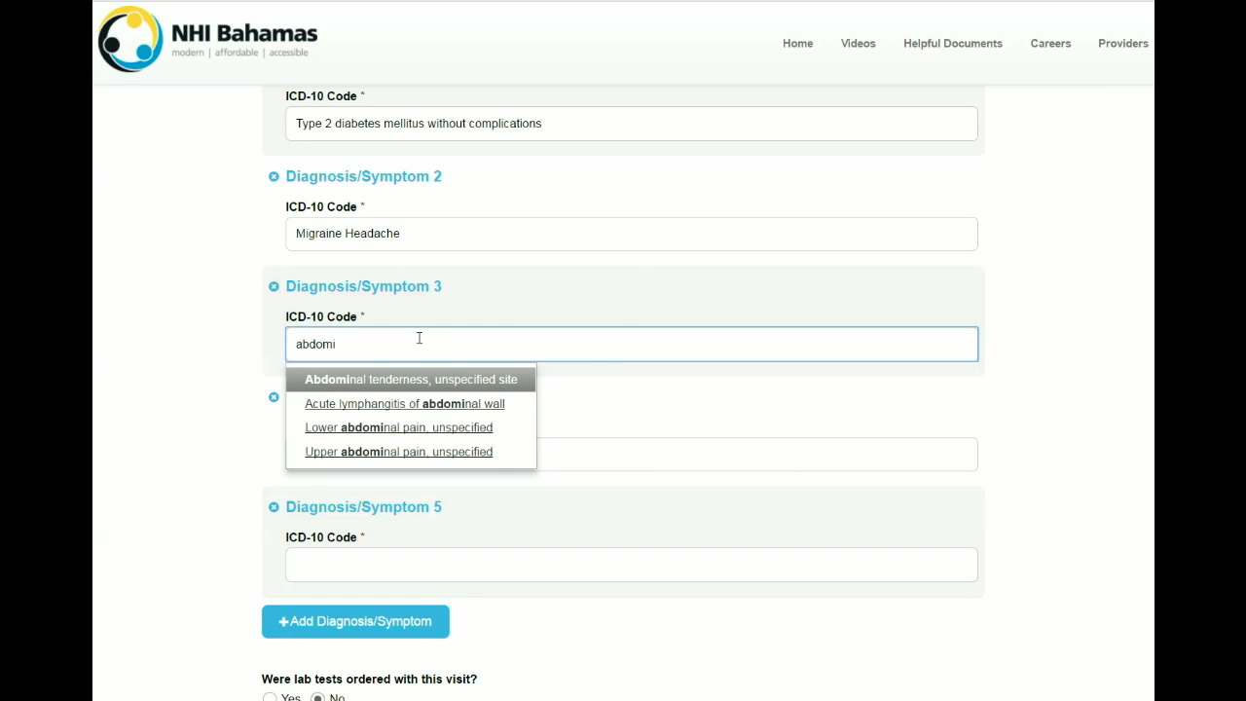
pyautogui.press('BackSpace')
pyautogui.click(403, 405)
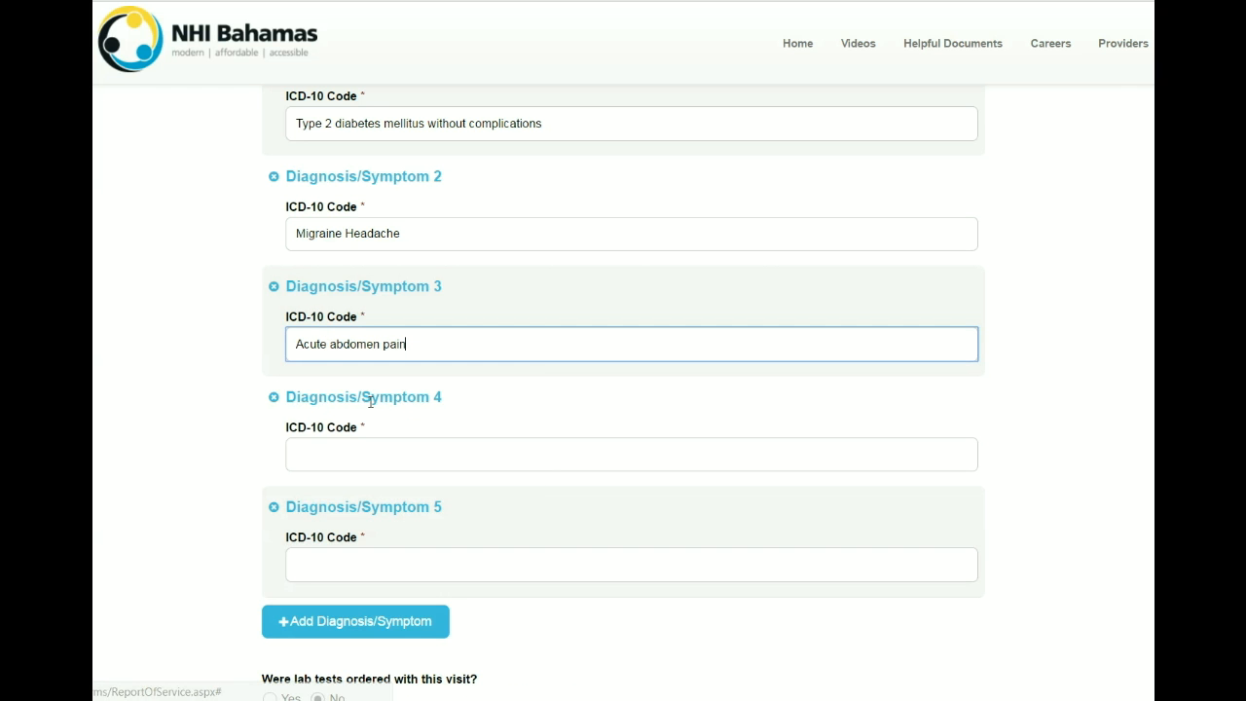
pyautogui.click(274, 397)
pyautogui.click(274, 398)
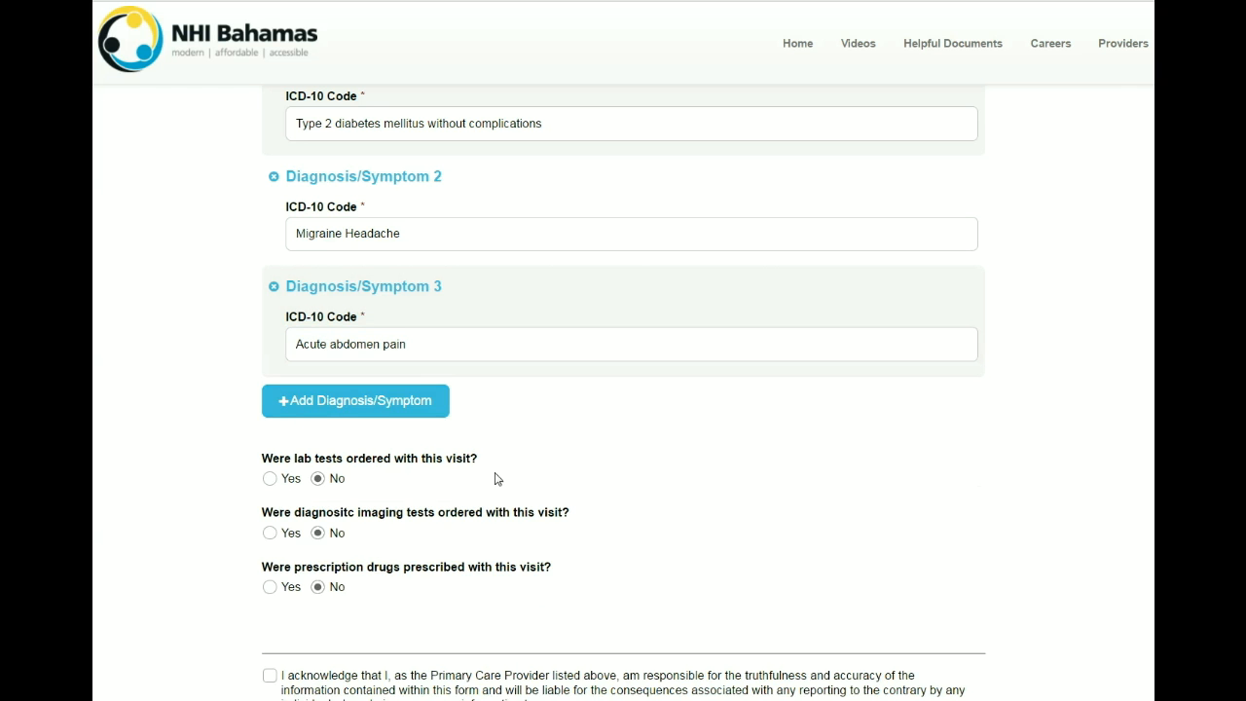
pyautogui.scroll(-3, 526, 468)
pyautogui.scroll(-1, 526, 468)
pyautogui.scroll(1, 527, 469)
# Step: Mark lab tests as ordered and set Lab Test 1 to Other
pyautogui.click(274, 205)
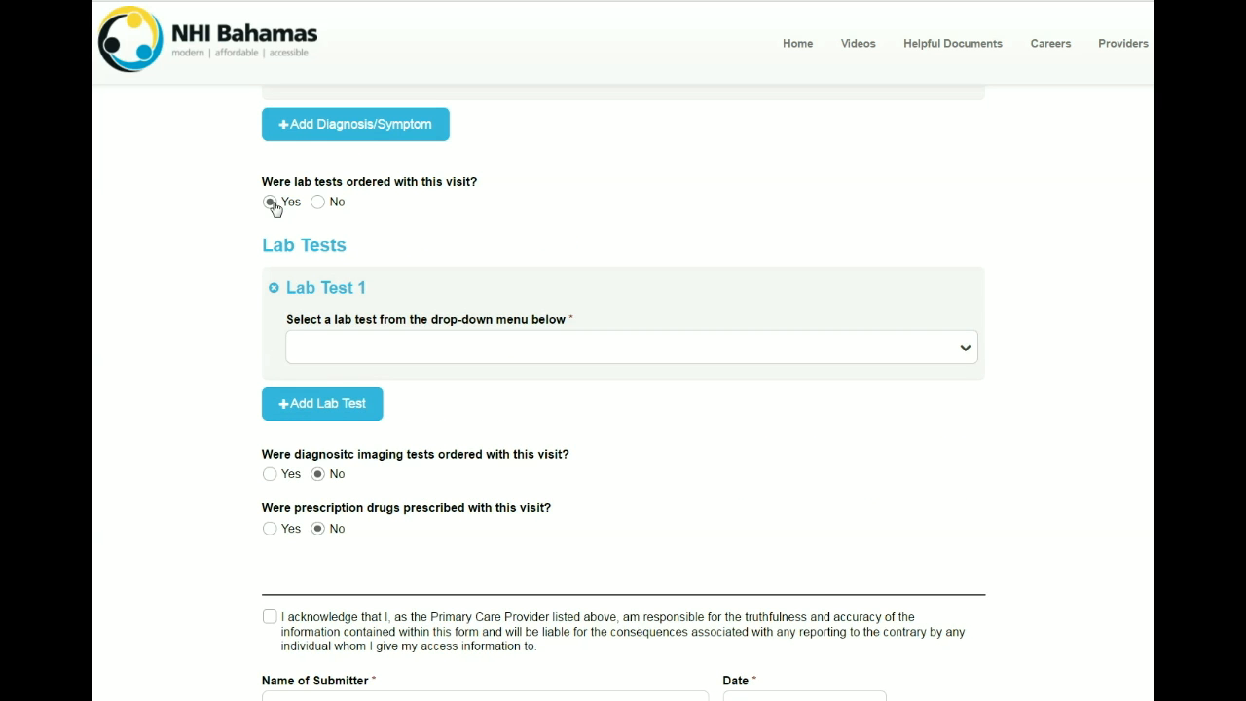
pyautogui.click(966, 348)
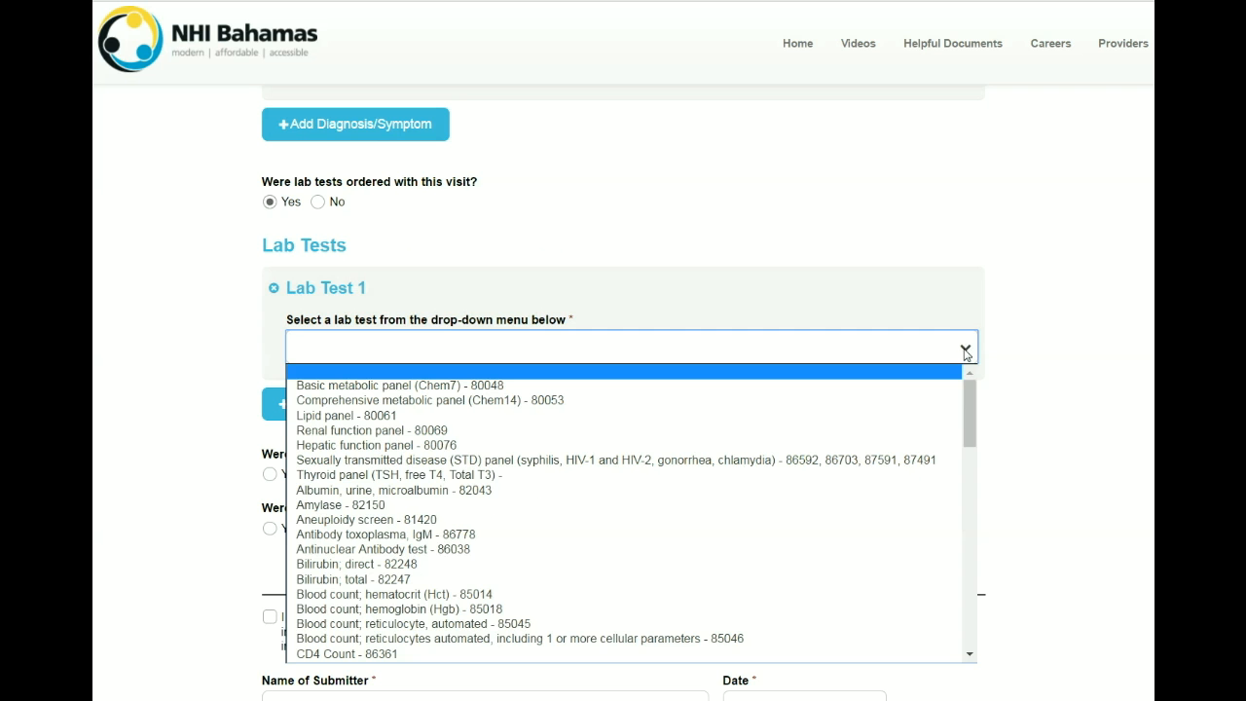
pyautogui.moveTo(964, 388); pyautogui.dragTo(999, 383)
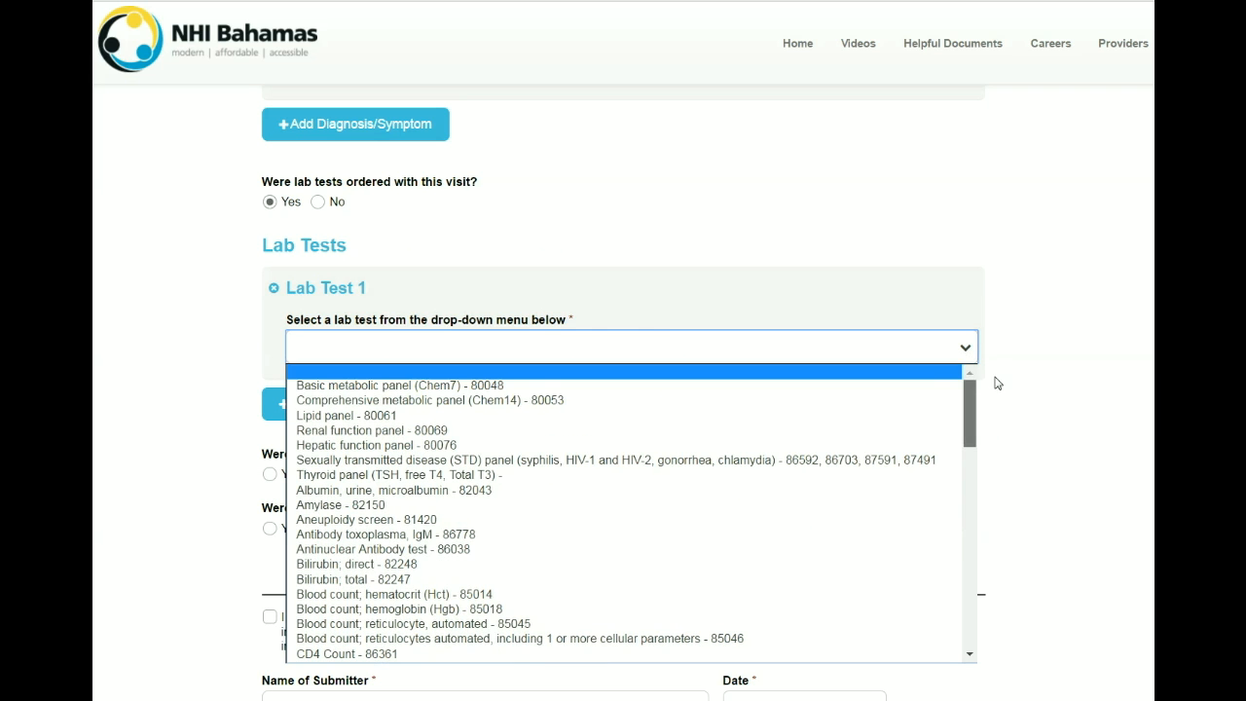
pyautogui.click(875, 419)
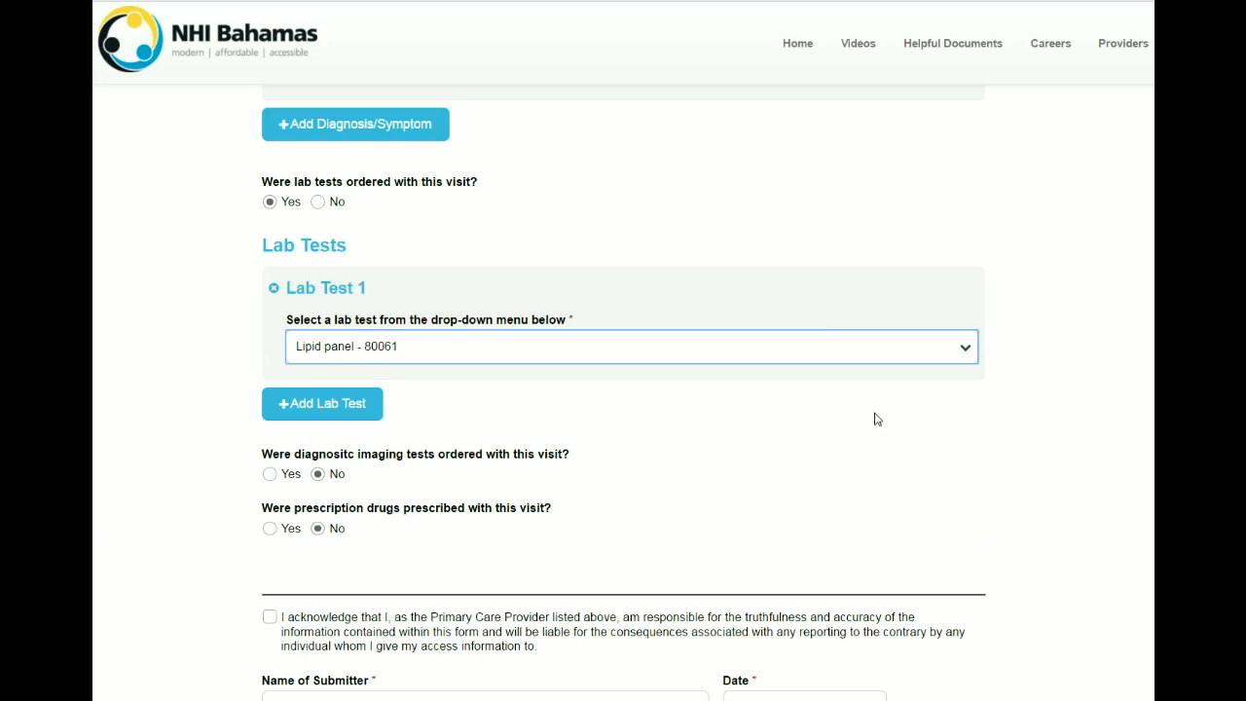
pyautogui.click(965, 347)
pyautogui.moveTo(967, 400); pyautogui.dragTo(971, 631)
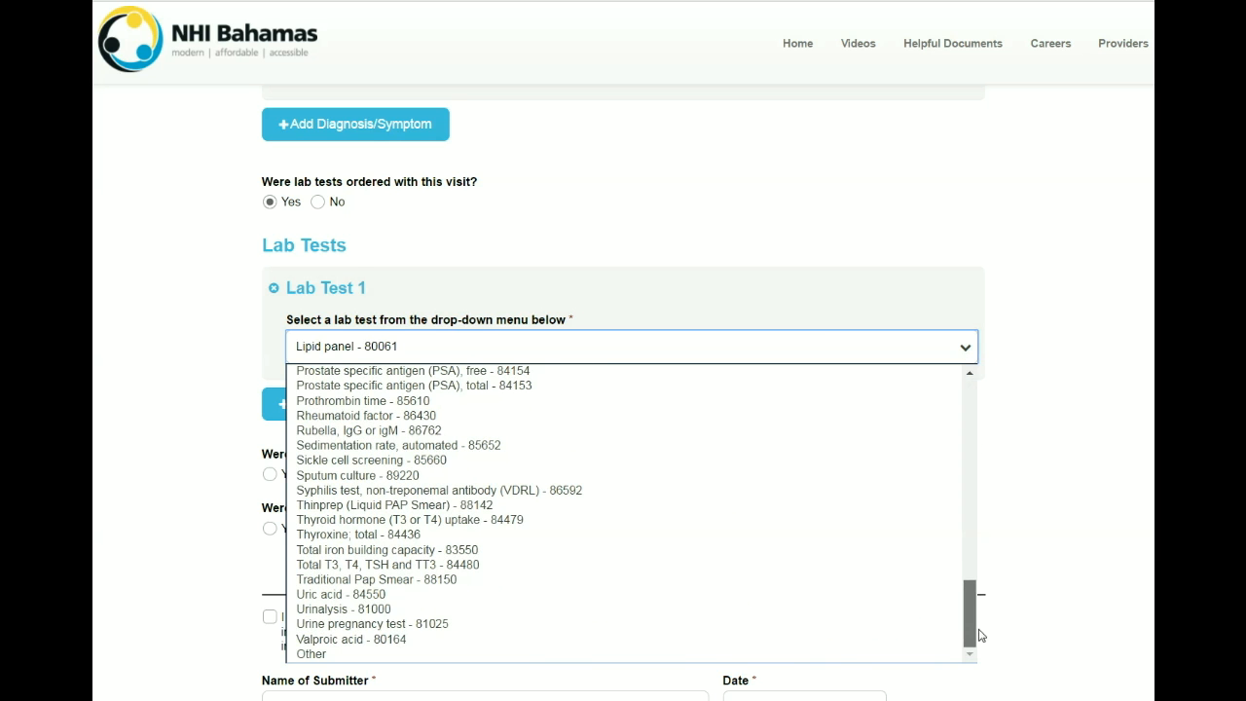
pyautogui.click(790, 654)
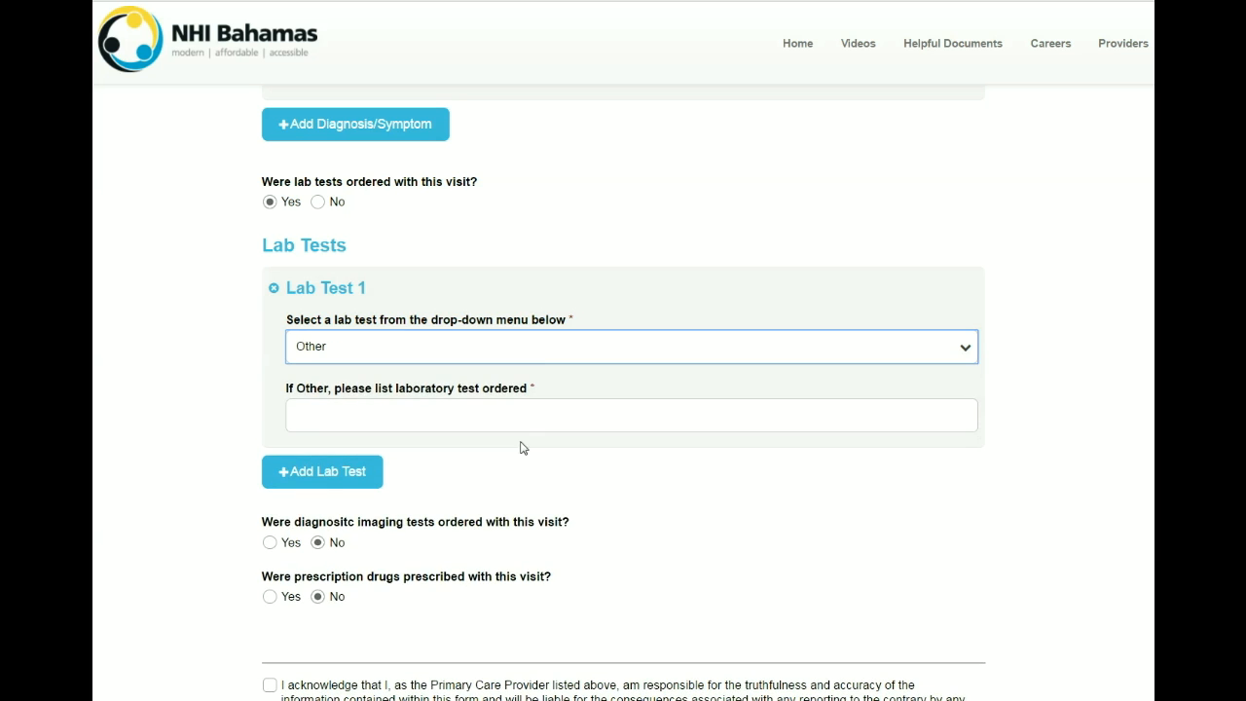
# Step: Describe the other lab test as 'Test 123' and answer Yes to diagnostic imaging tests
pyautogui.click(513, 409)
pyautogui.write('Test 123')
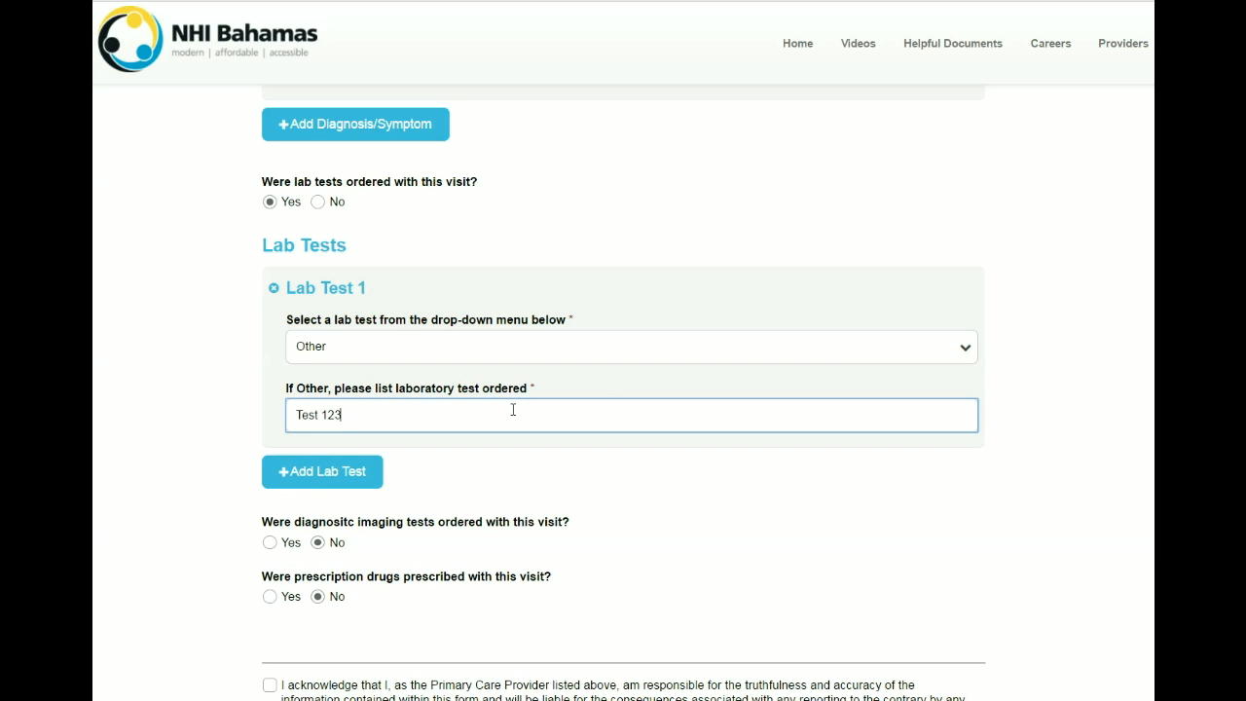
pyautogui.click(534, 475)
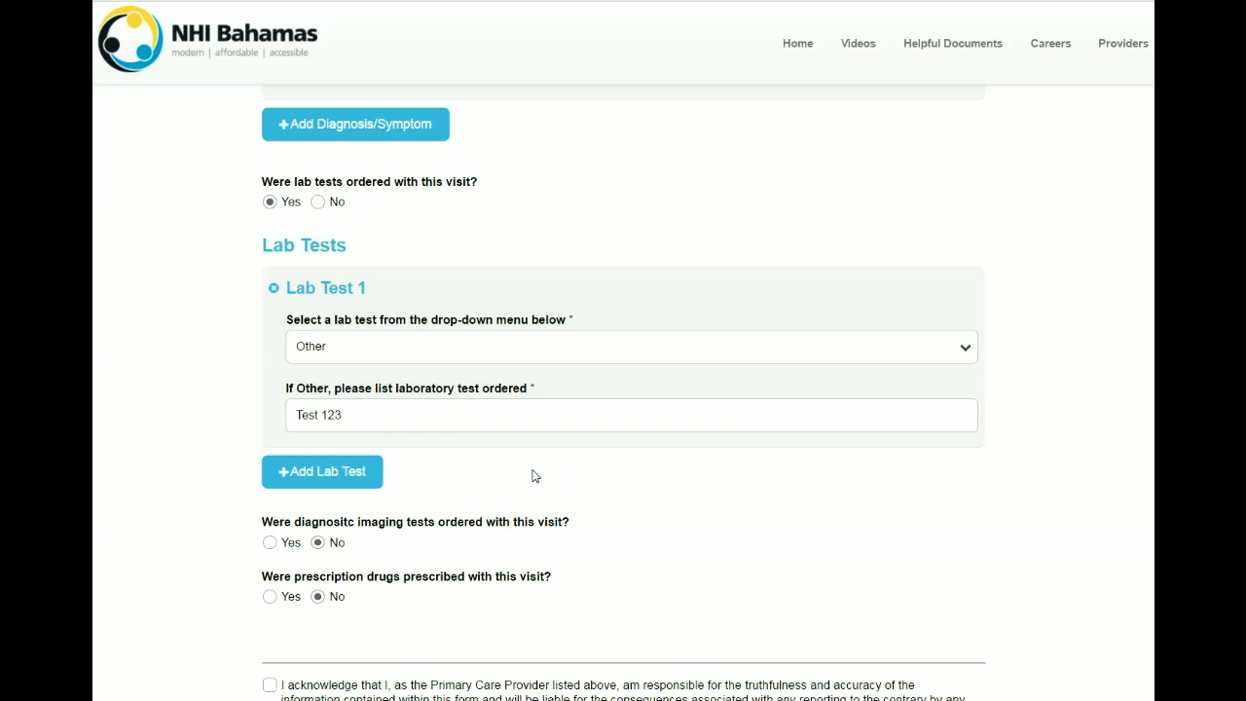
pyautogui.click(270, 543)
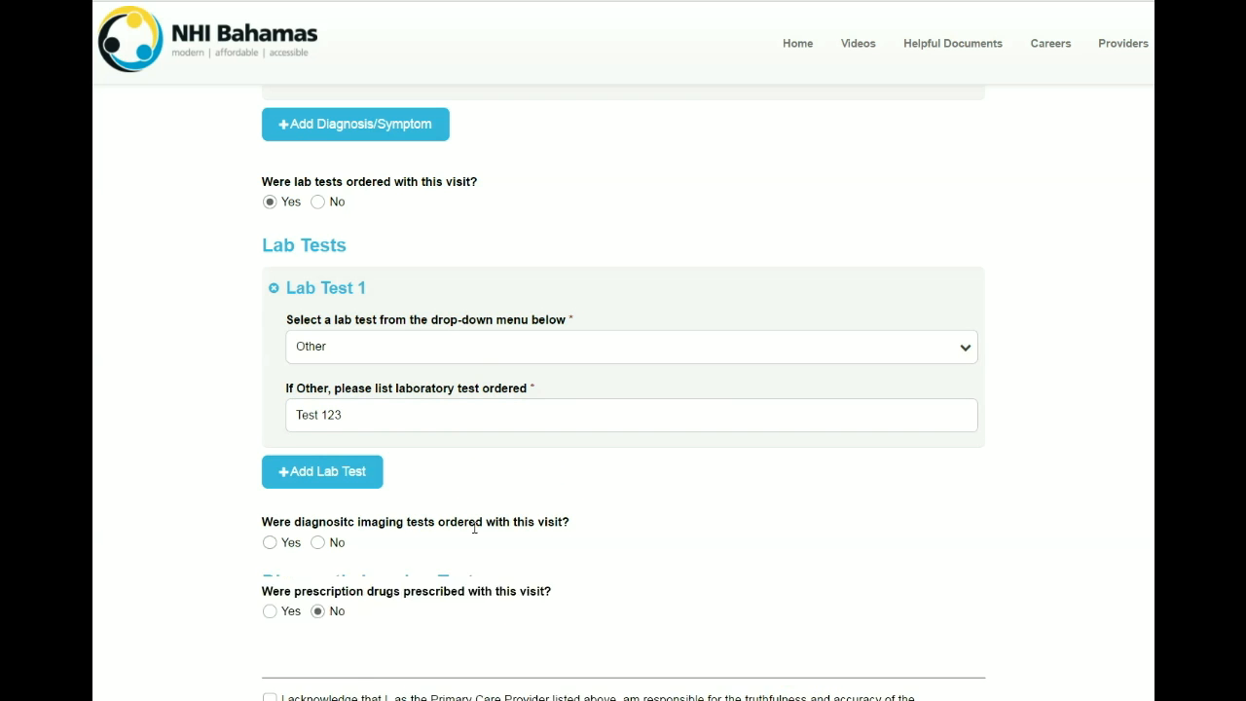
# Step: Answer Yes to prescription drugs and enter Amoxicillin as Prescription Drug 1
pyautogui.scroll(-1, 643, 516)
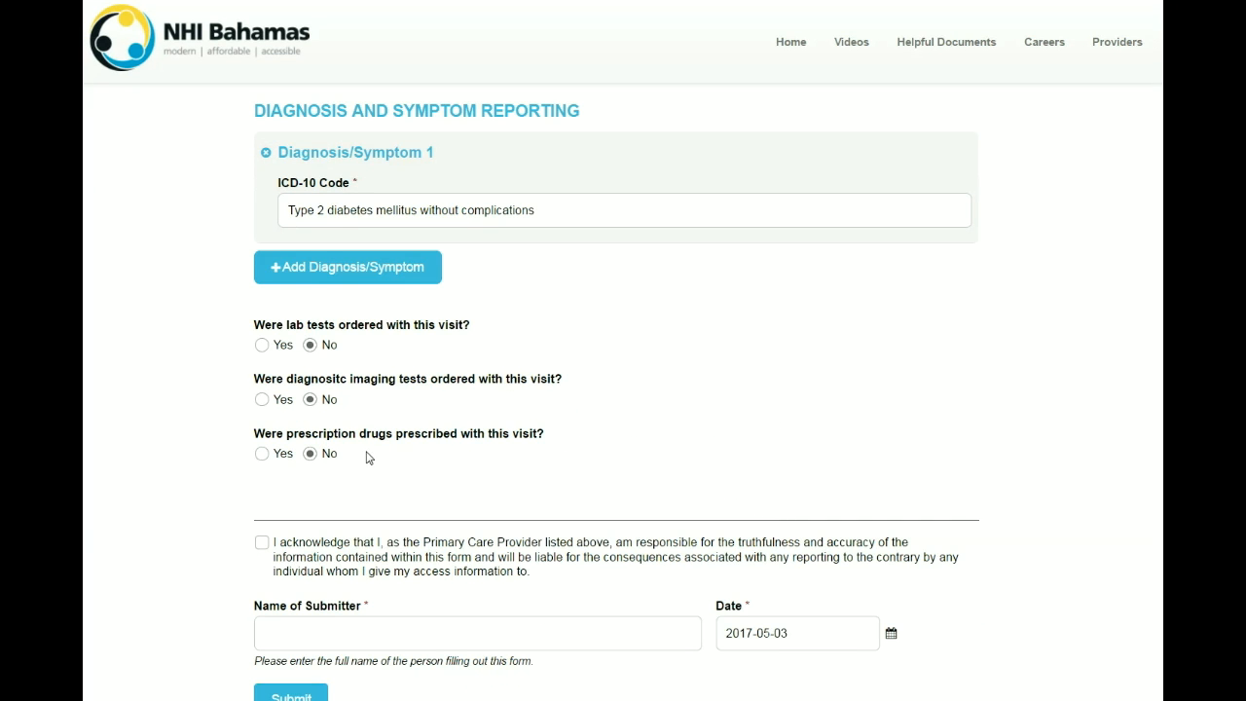
pyautogui.click(262, 453)
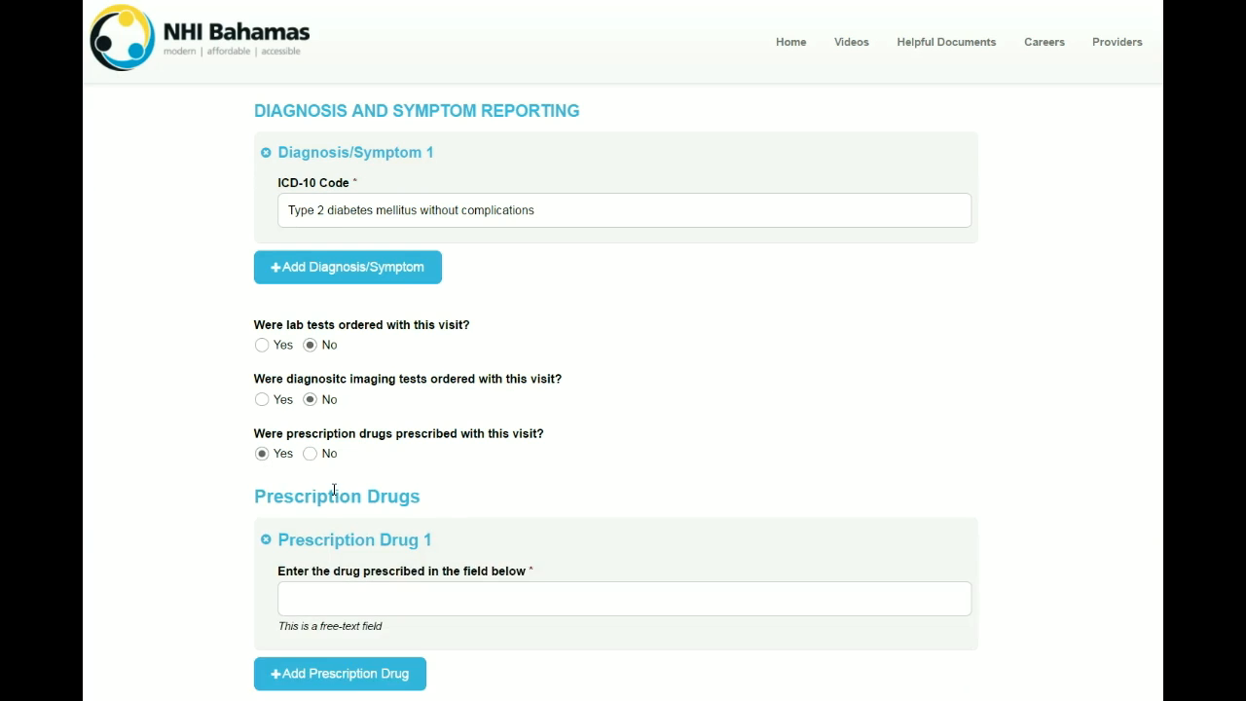
pyautogui.scroll(-2, 424, 520)
pyautogui.click(418, 363)
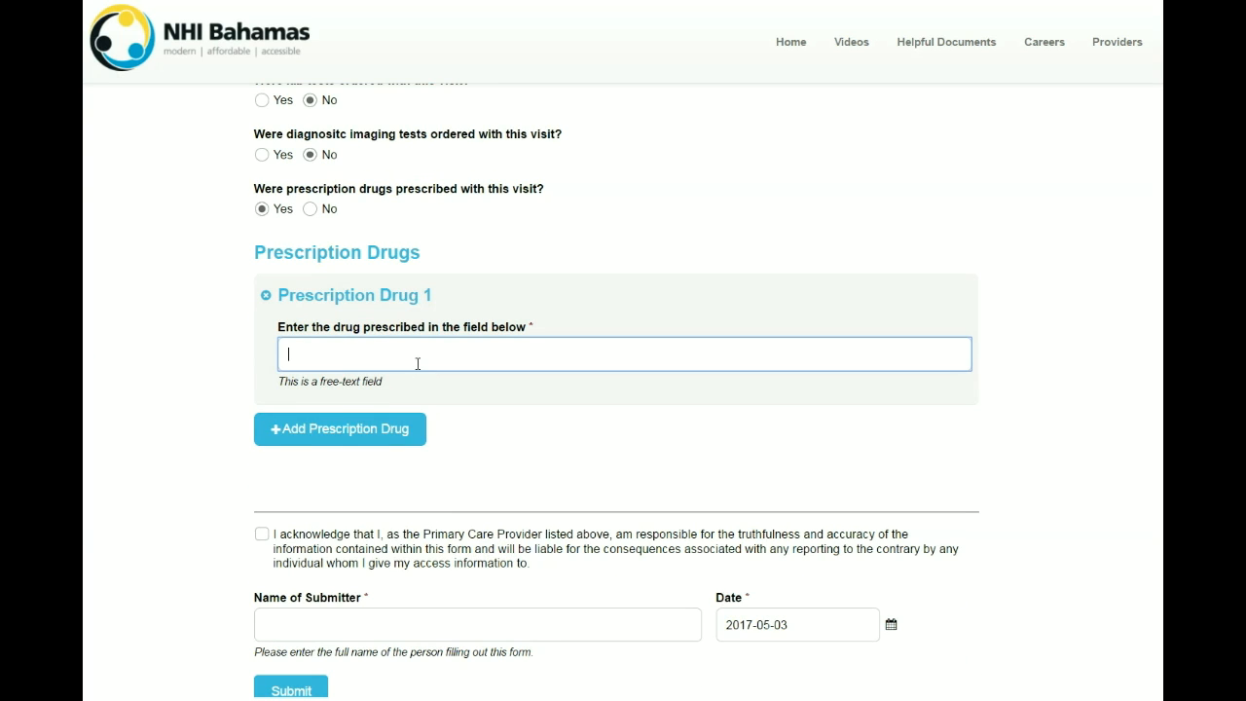
pyautogui.write('Amoxicillin')
pyautogui.click(514, 418)
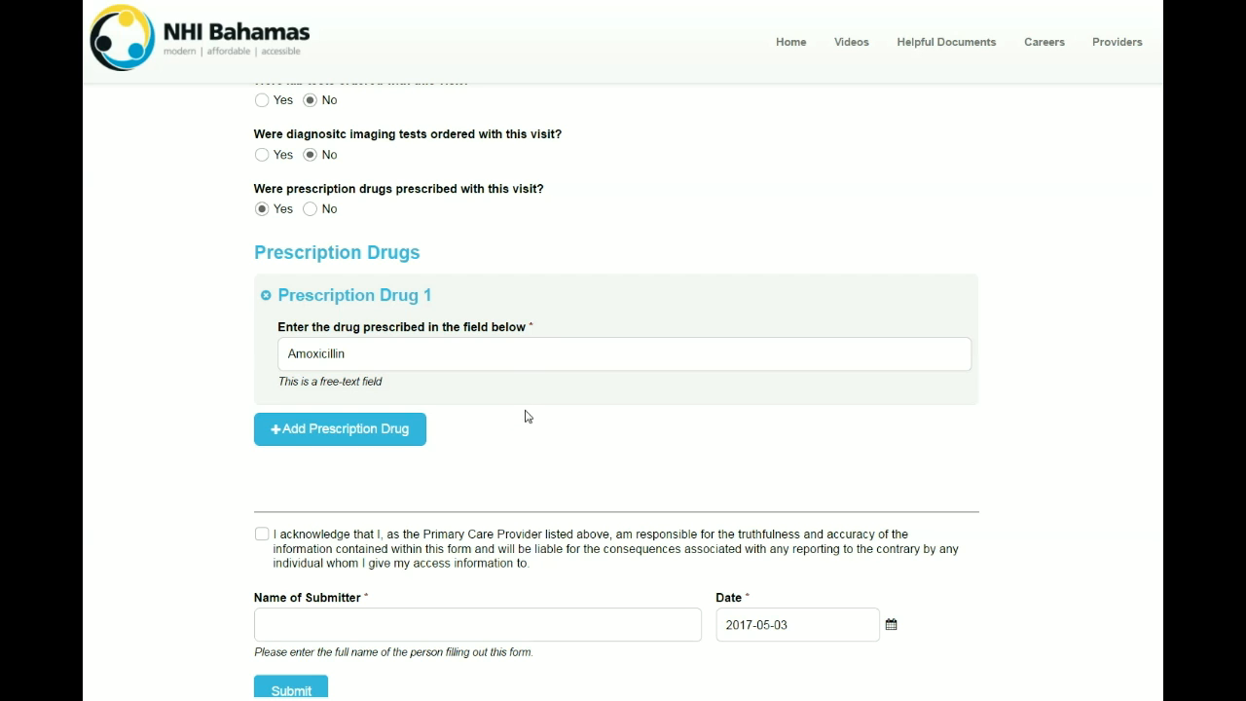
# Step: Add Prescription Drug entries 2 to 5, then remove them so only Amoxicillin remains
pyautogui.click(314, 435)
pyautogui.click(317, 573)
pyautogui.scroll(-3, 397, 514)
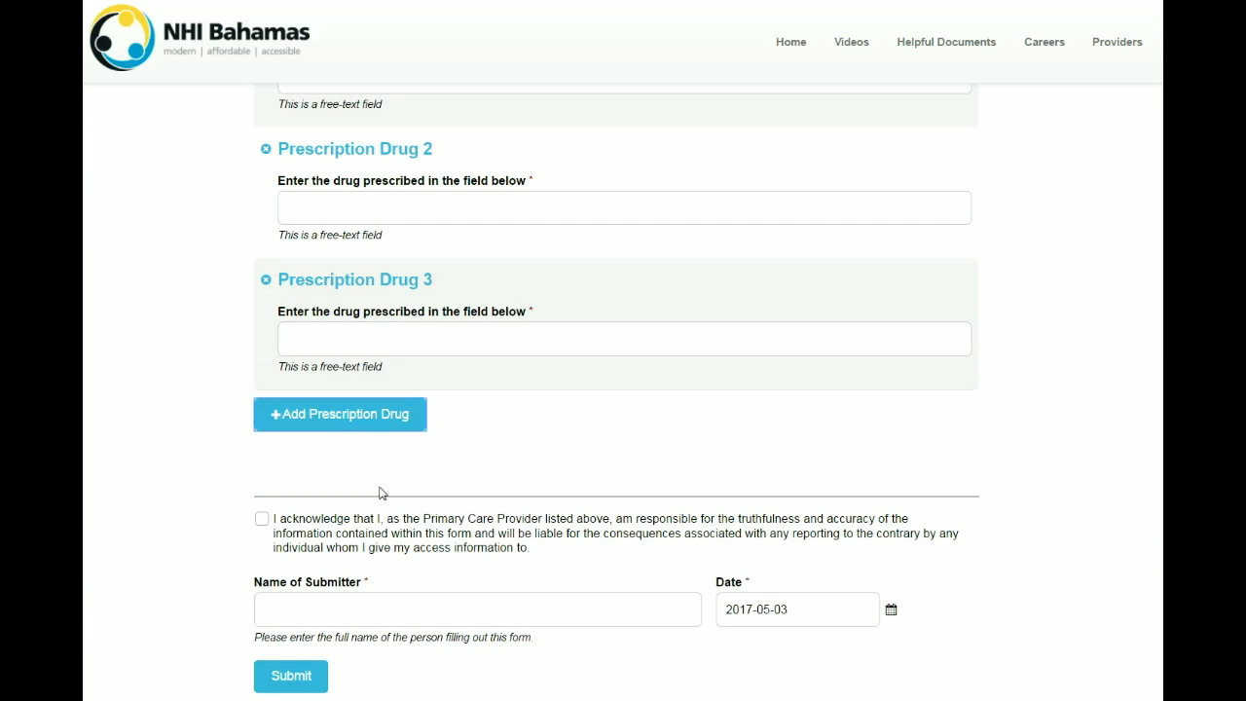
pyautogui.click(363, 421)
pyautogui.click(309, 557)
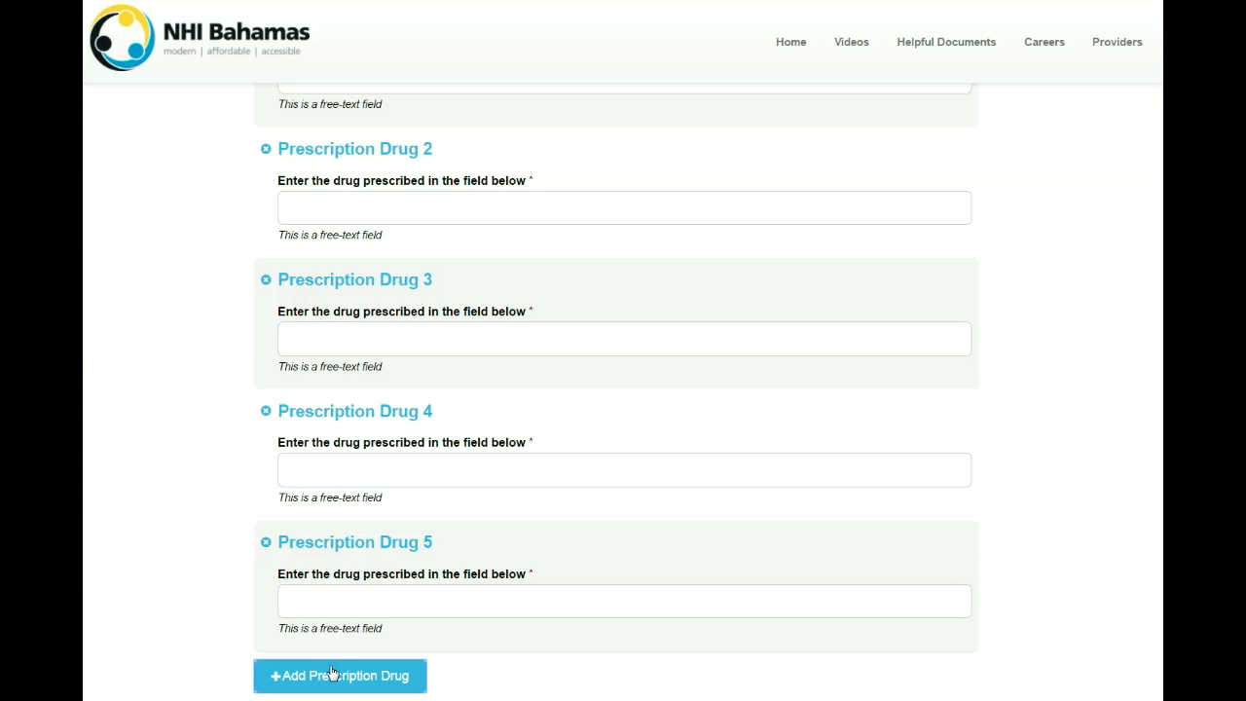
pyautogui.click(266, 542)
pyautogui.click(266, 411)
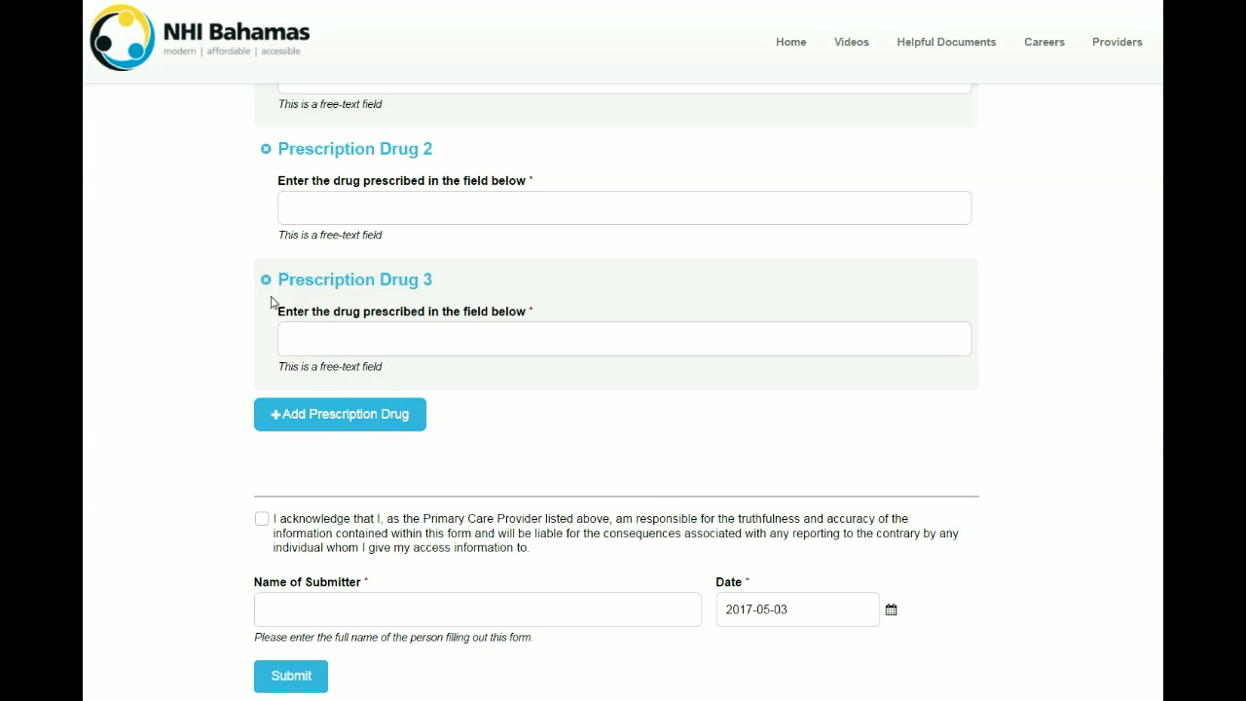
pyautogui.click(266, 279)
pyautogui.click(267, 148)
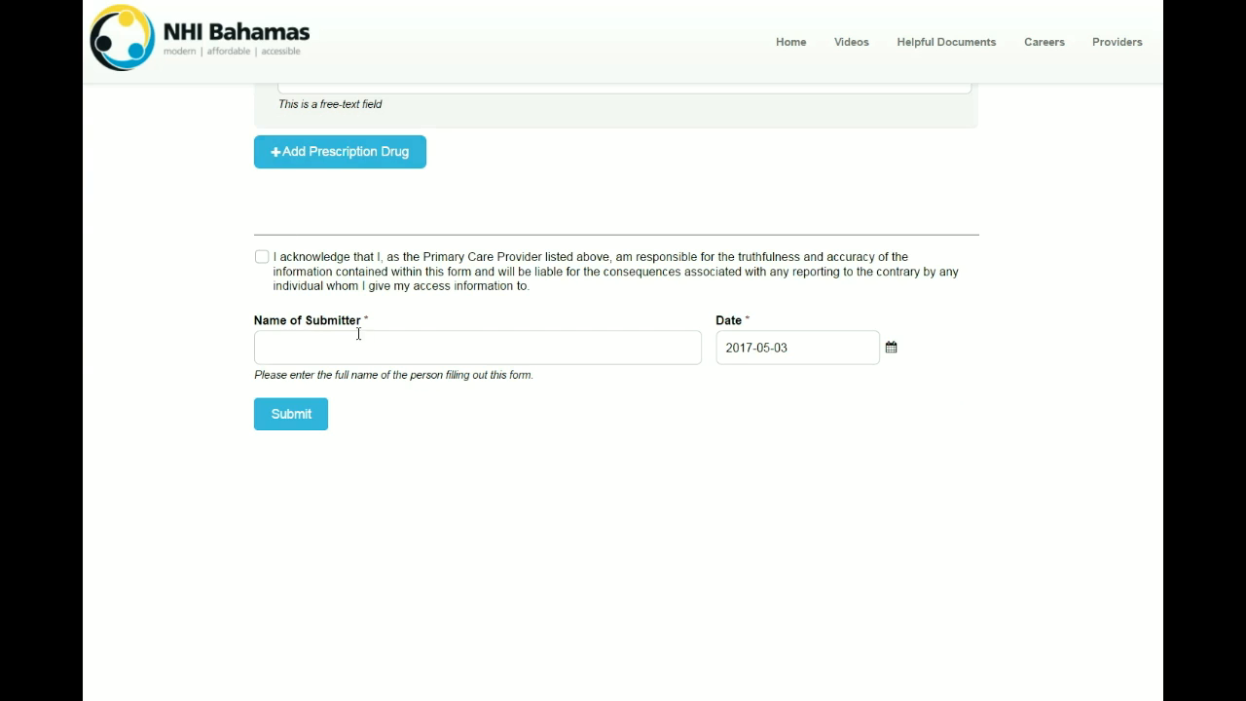
pyautogui.scroll(1, 457, 346)
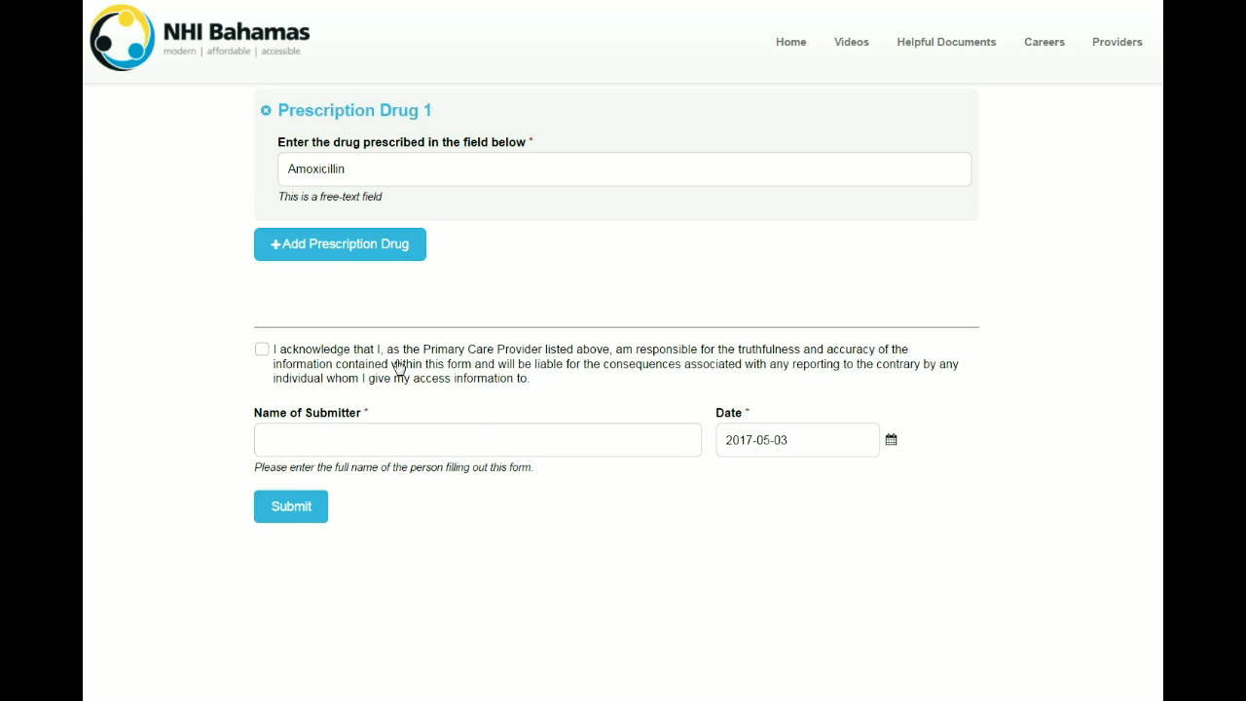
pyautogui.scroll(1, 501, 428)
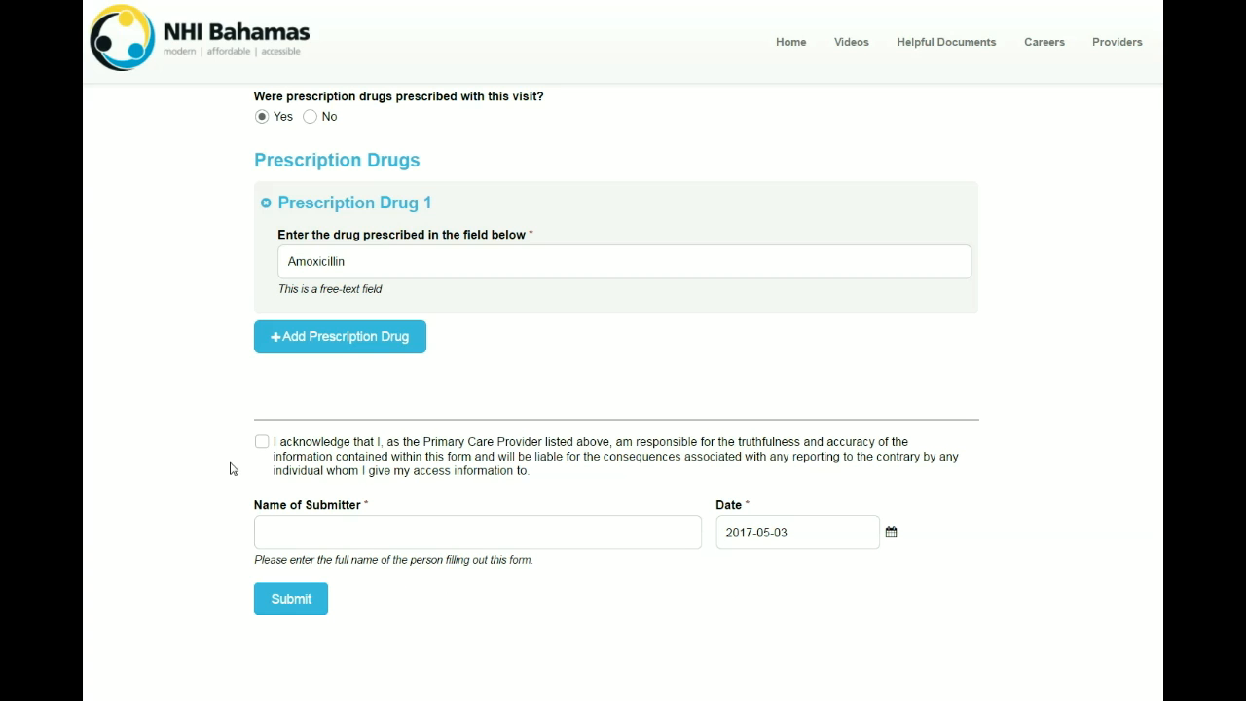
# Step: Tick the acknowledgement statement, with the submitter's name filled in
pyautogui.click(328, 557)
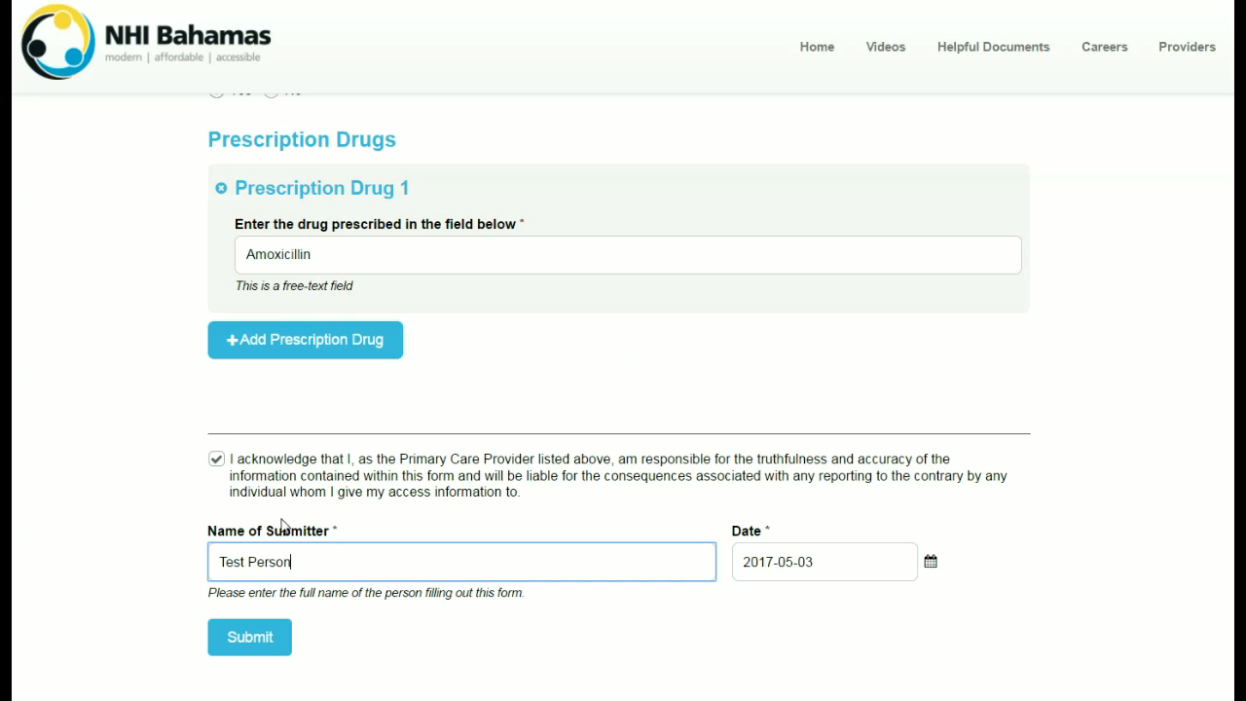
pyautogui.click(218, 463)
pyautogui.click(217, 463)
pyautogui.click(217, 466)
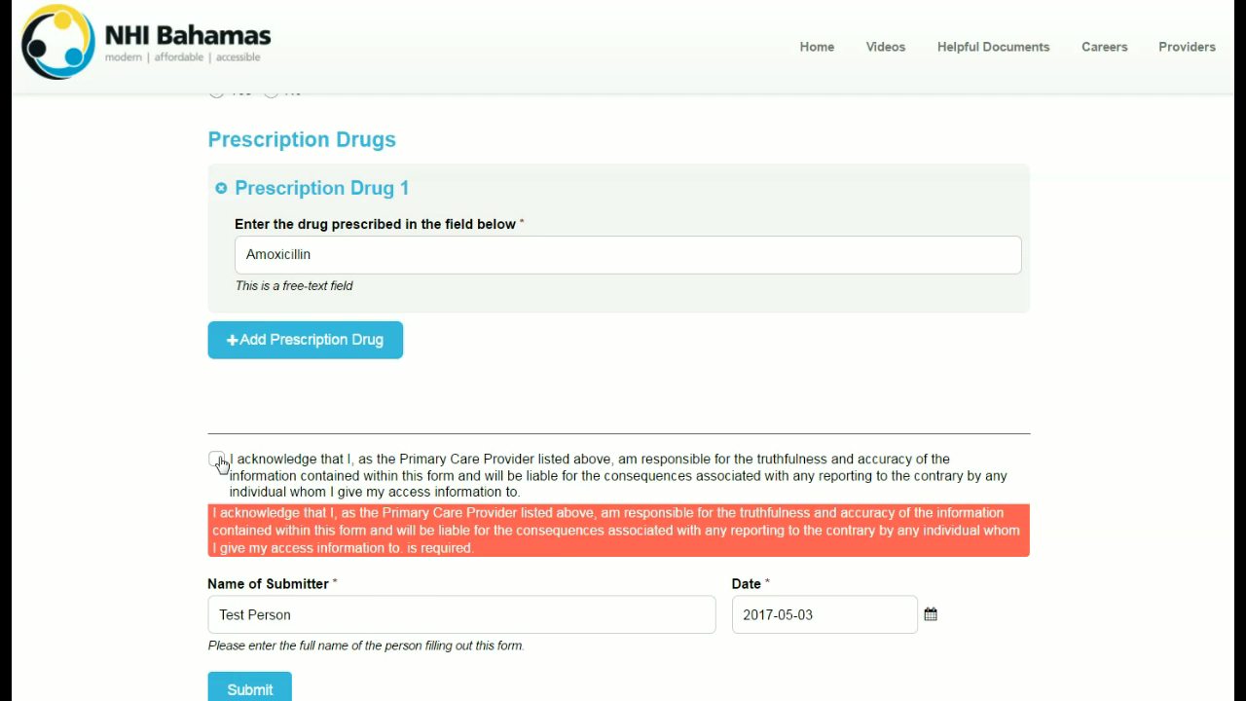
pyautogui.click(216, 459)
pyautogui.click(324, 562)
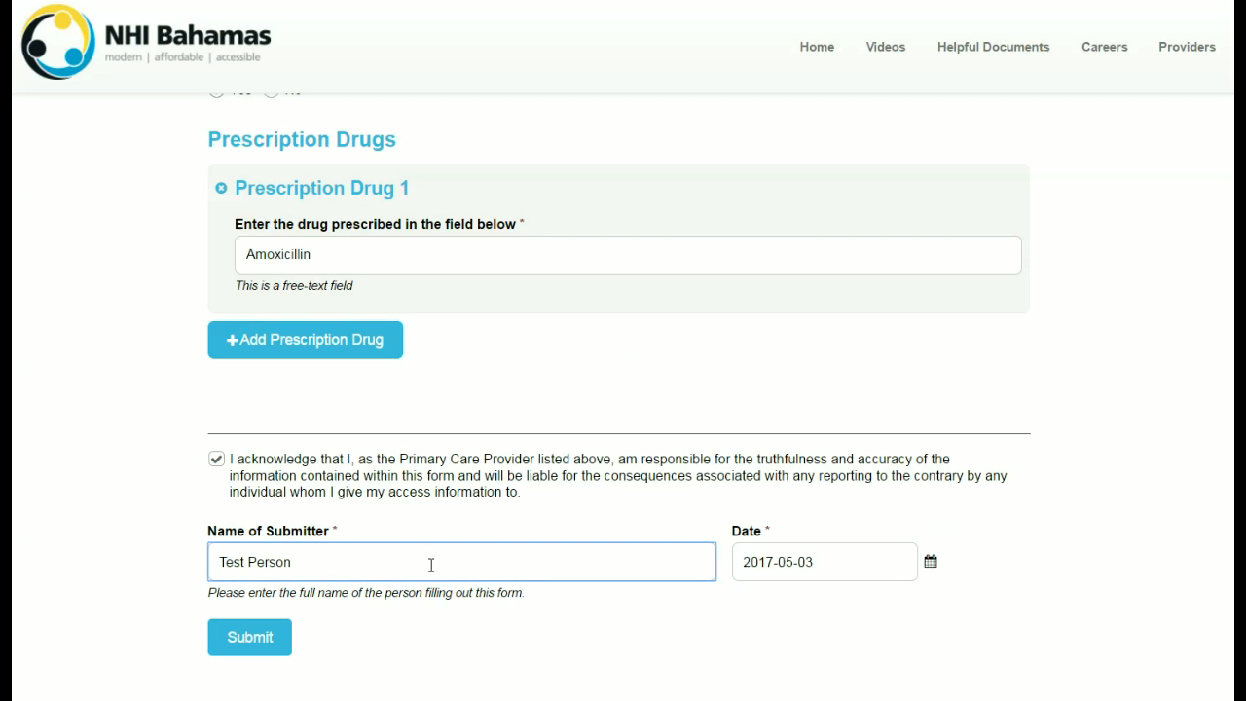
# Step: Set the submission date to 3 May 2017 and submit the claim
pyautogui.click(932, 565)
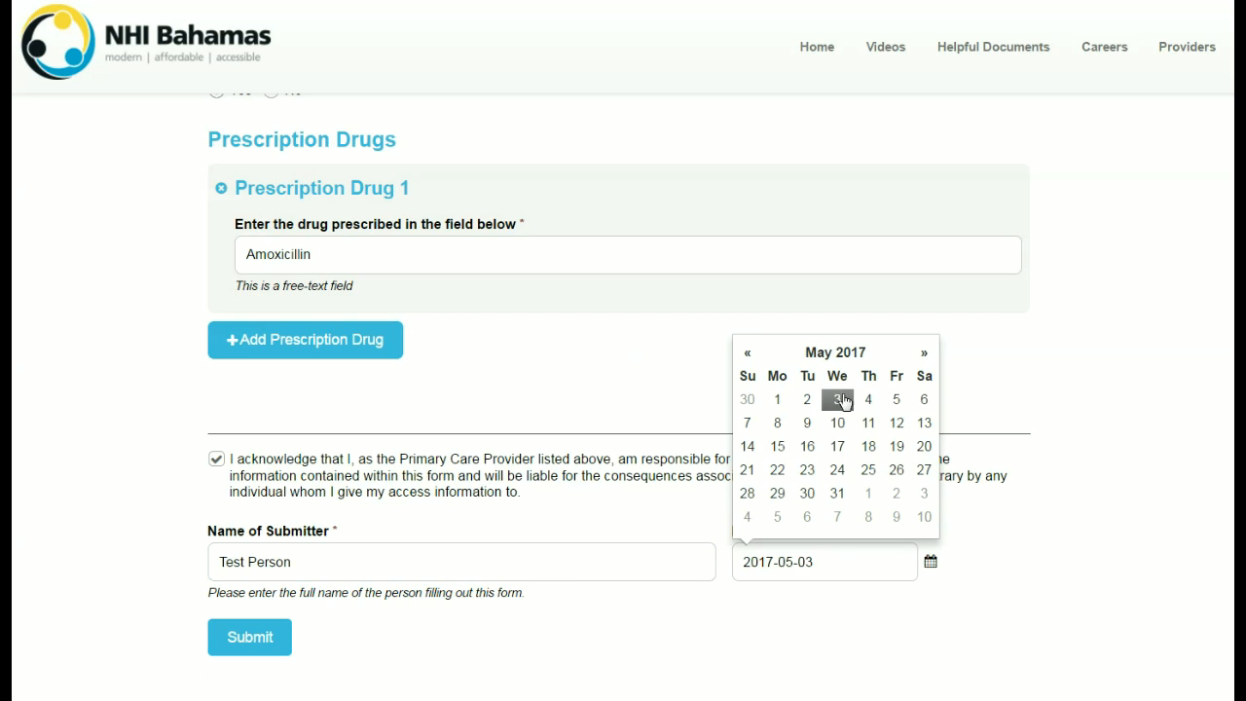
pyautogui.click(838, 400)
pyautogui.click(223, 637)
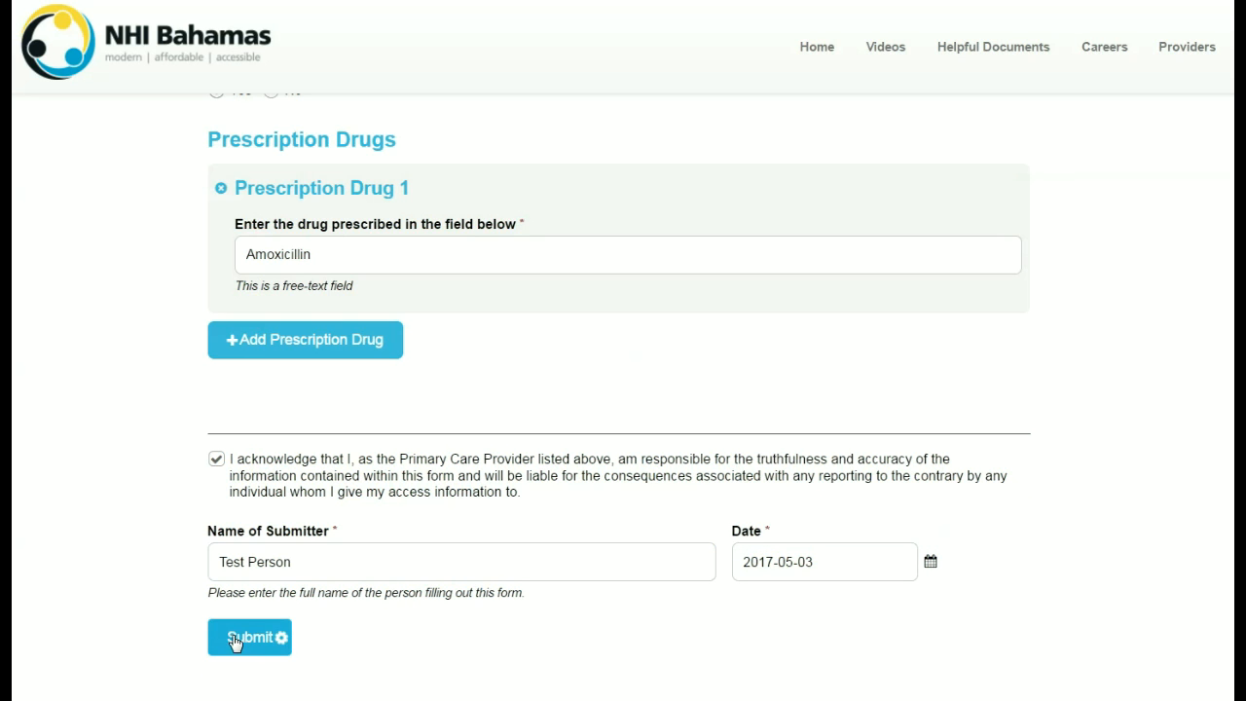
# Step: Scroll through the read-only confirmation summary and back up to the unique tracking number
pyautogui.scroll(3, 417, 530)
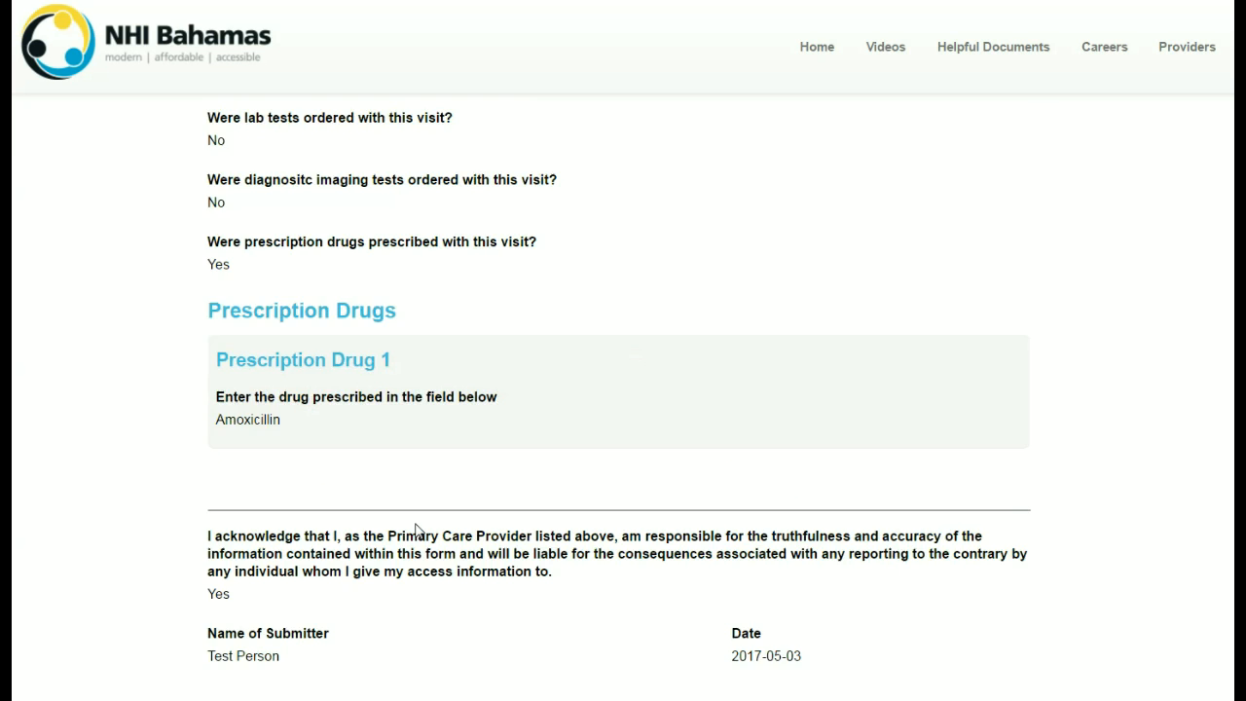
pyautogui.scroll(10, 416, 531)
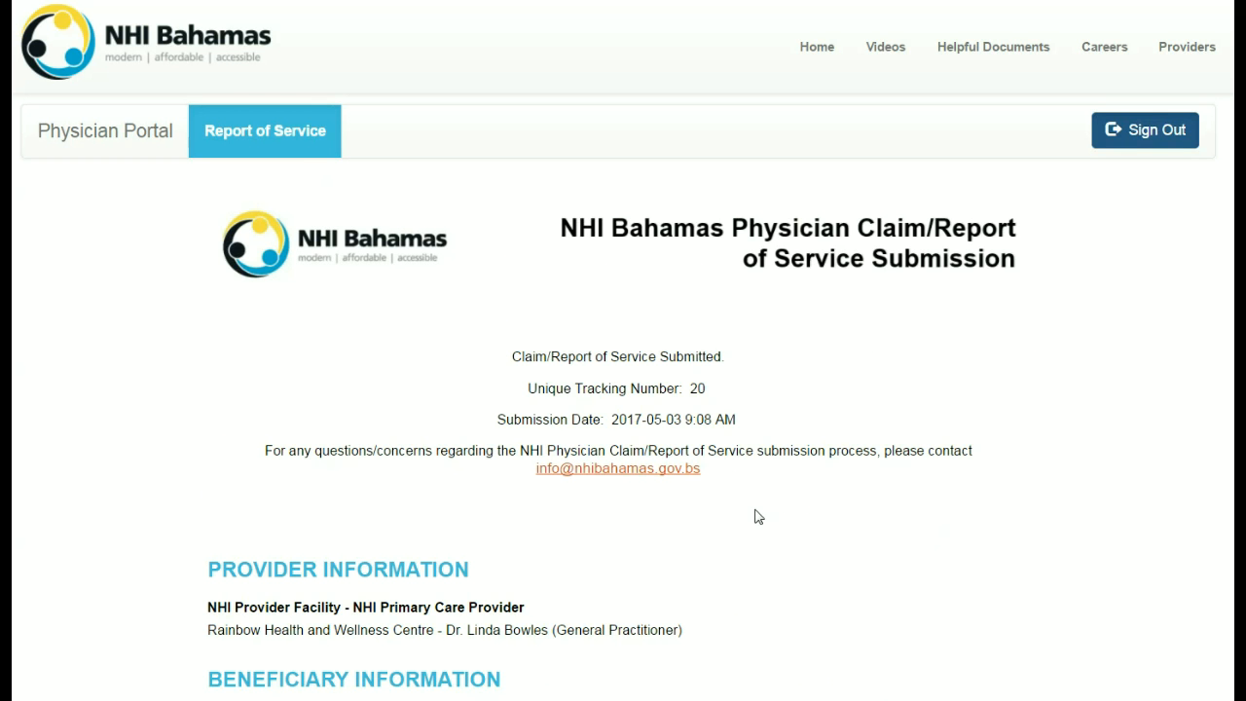
pyautogui.scroll(-2, 758, 514)
pyautogui.scroll(-3, 758, 514)
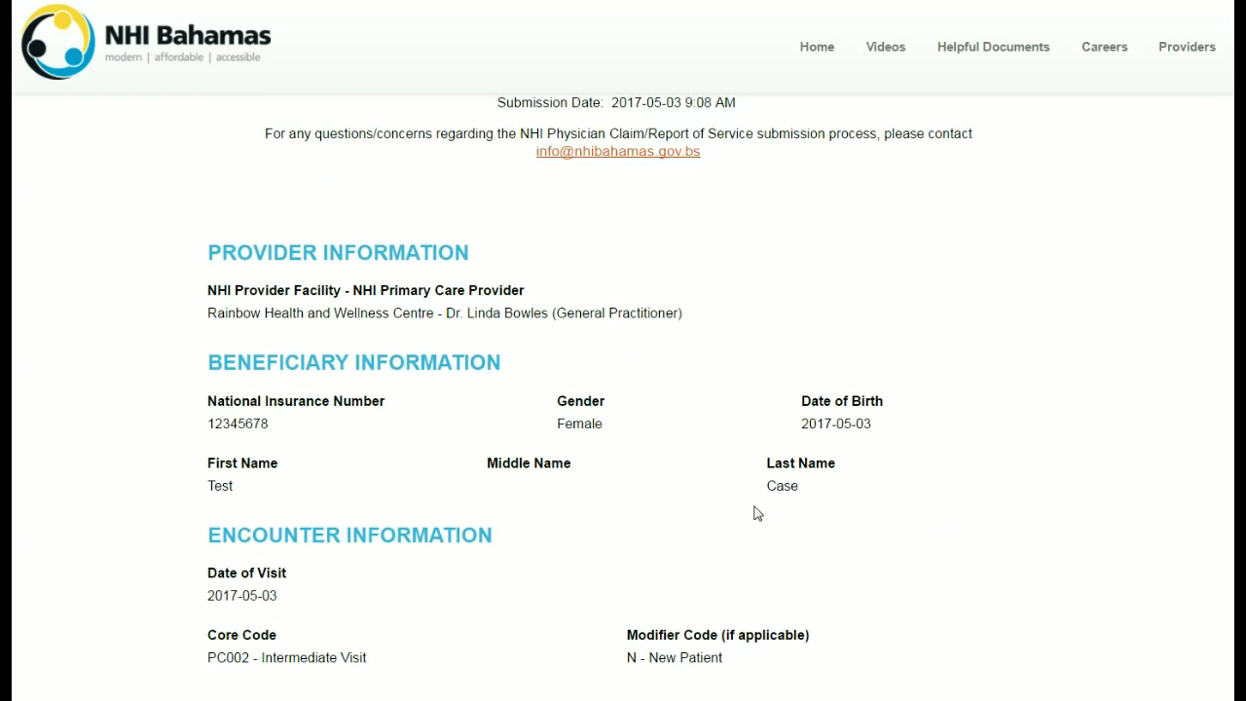
pyautogui.scroll(-2, 756, 508)
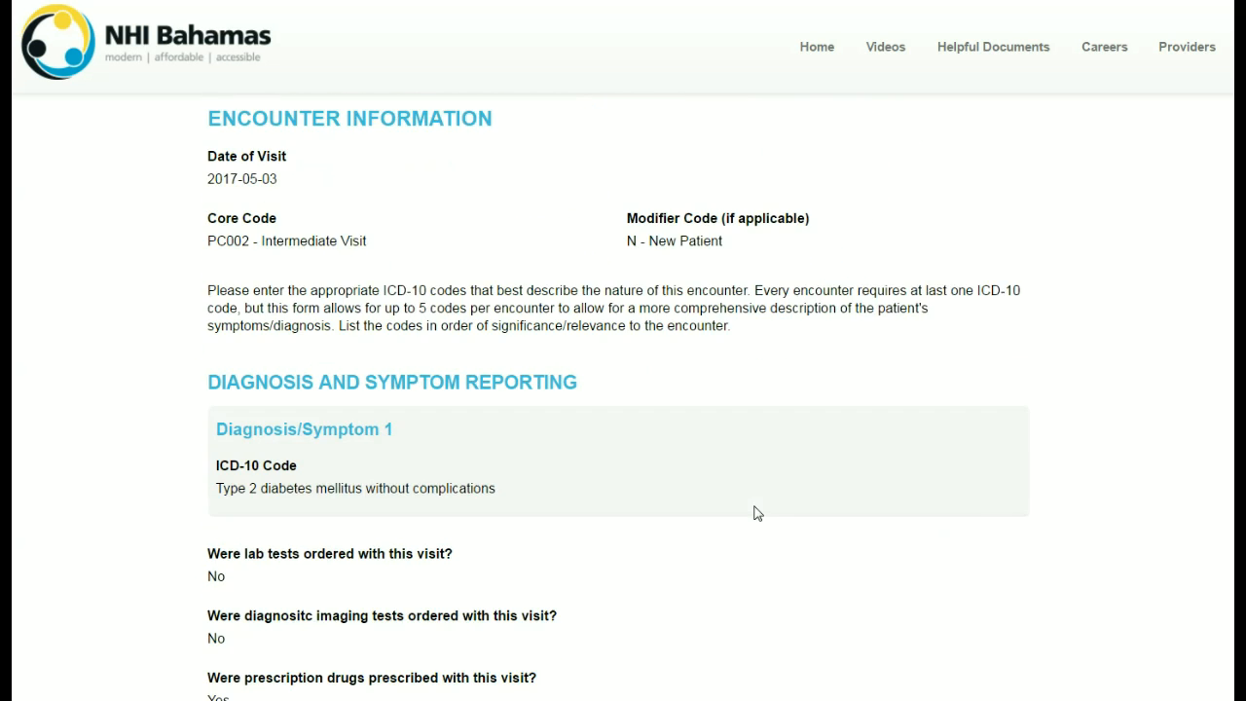
pyautogui.scroll(-5, 758, 514)
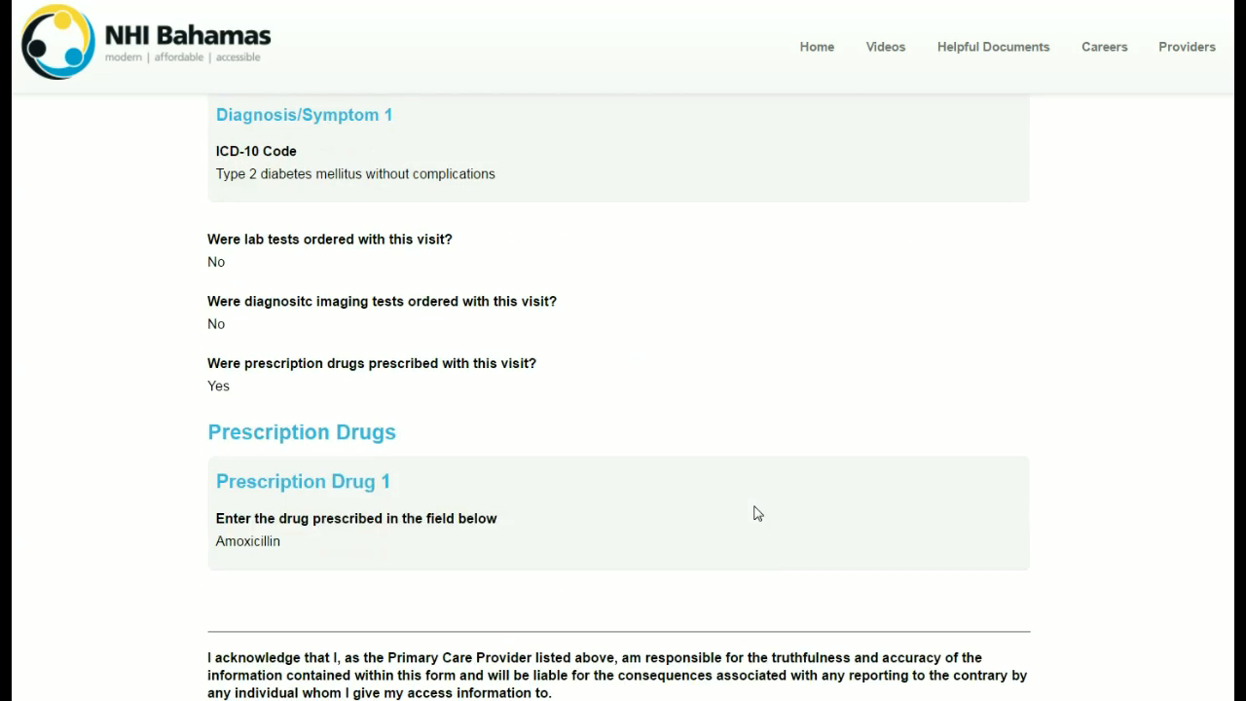
pyautogui.scroll(-1, 759, 514)
pyautogui.scroll(11, 758, 514)
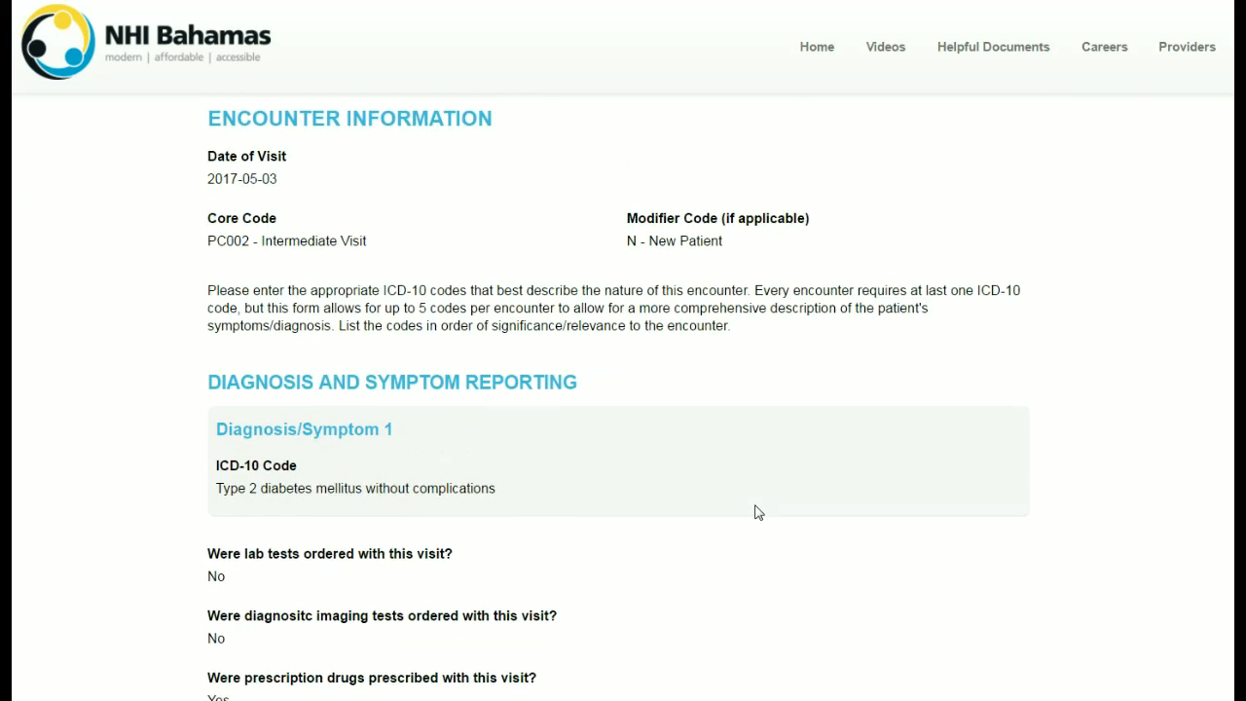
pyautogui.scroll(2, 755, 511)
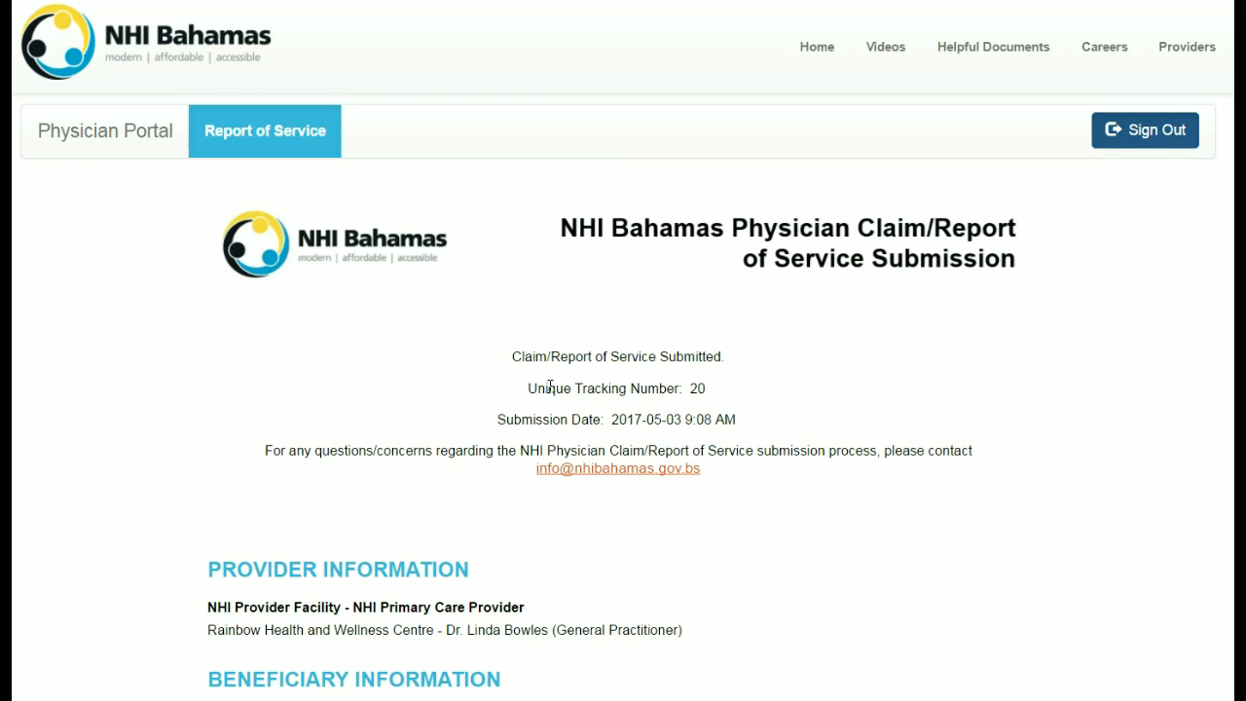